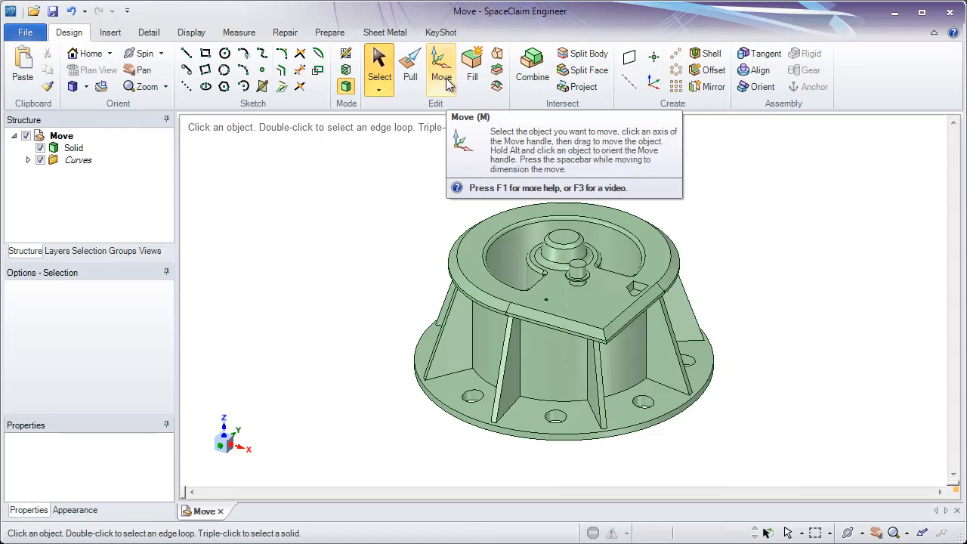
Select the straight end wall face of the pocket on the top plate and activate Move on it
{"action": "left_click", "coordinate": [644, 285]}
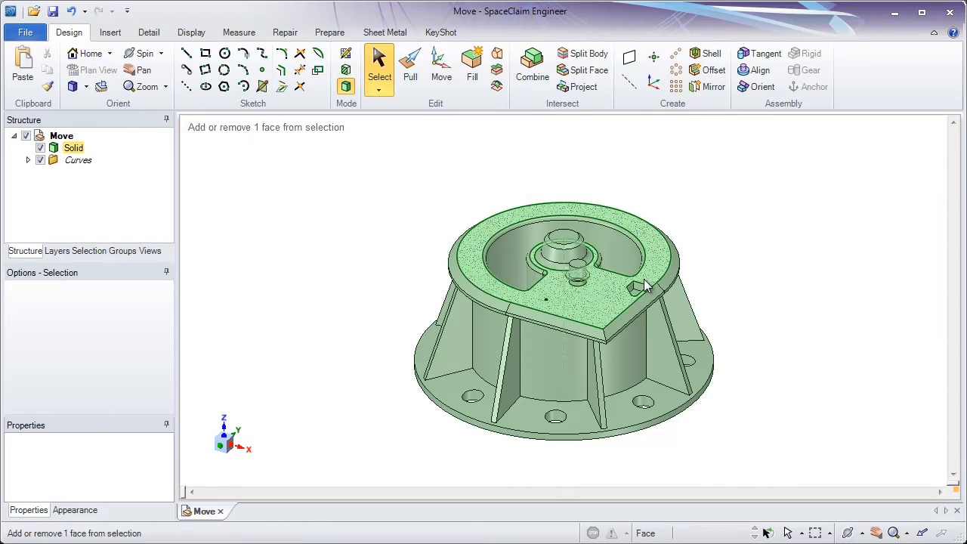
{"action": "middle_click_drag", "start_coordinate": [645, 285], "coordinate": [642, 526], "text": "ctrl"}
{"action": "middle_click_drag", "start_coordinate": [607, 382], "coordinate": [590, 260], "text": "shift"}
{"action": "middle_click_drag", "start_coordinate": [589, 211], "coordinate": [577, 275], "text": "ctrl"}
{"action": "mouse_move", "coordinate": [568, 264]}
{"action": "middle_mouse_down", "text": "shift"}
{"action": "mouse_move", "coordinate": [544, 287]}
{"action": "mouse_move", "coordinate": [549, 317]}
{"action": "mouse_move", "coordinate": [553, 298]}
{"action": "middle_mouse_up", "text": "shift"}
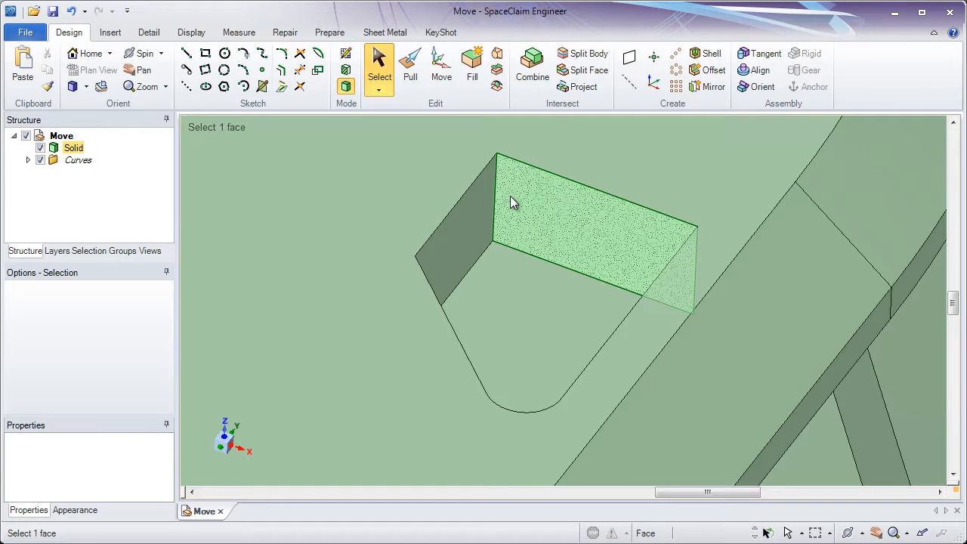
{"action": "left_click", "coordinate": [511, 202]}
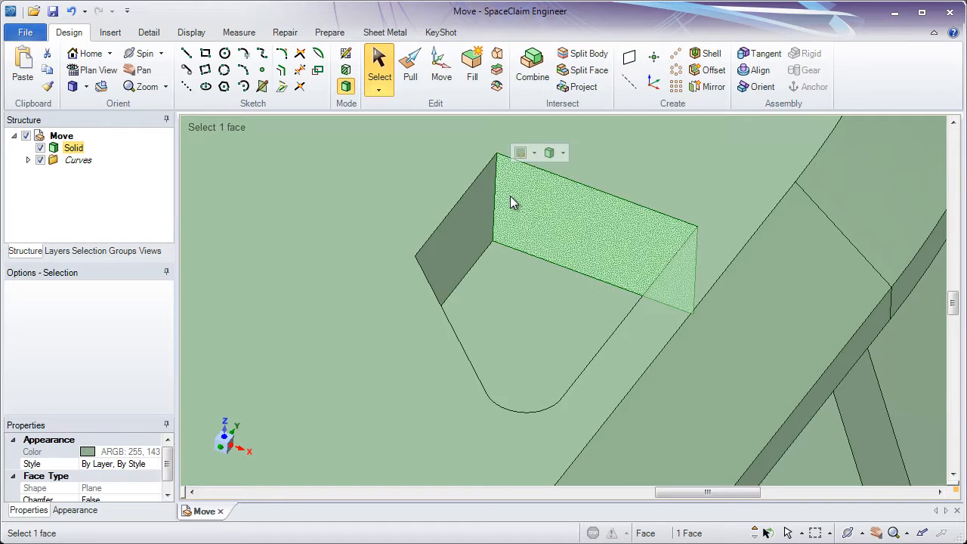
{"action": "left_click", "coordinate": [445, 82]}
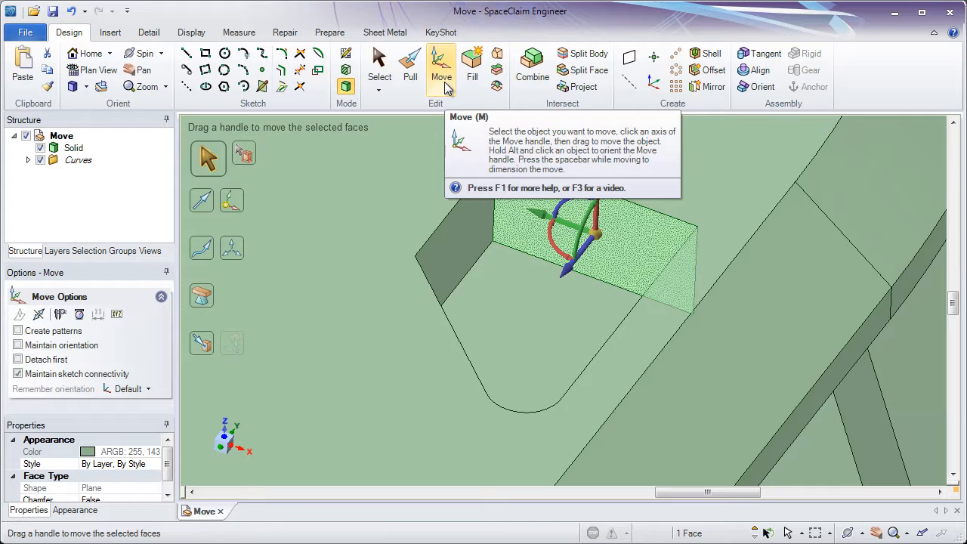
{"action": "left_click", "coordinate": [475, 226]}
{"action": "left_click", "coordinate": [541, 229]}
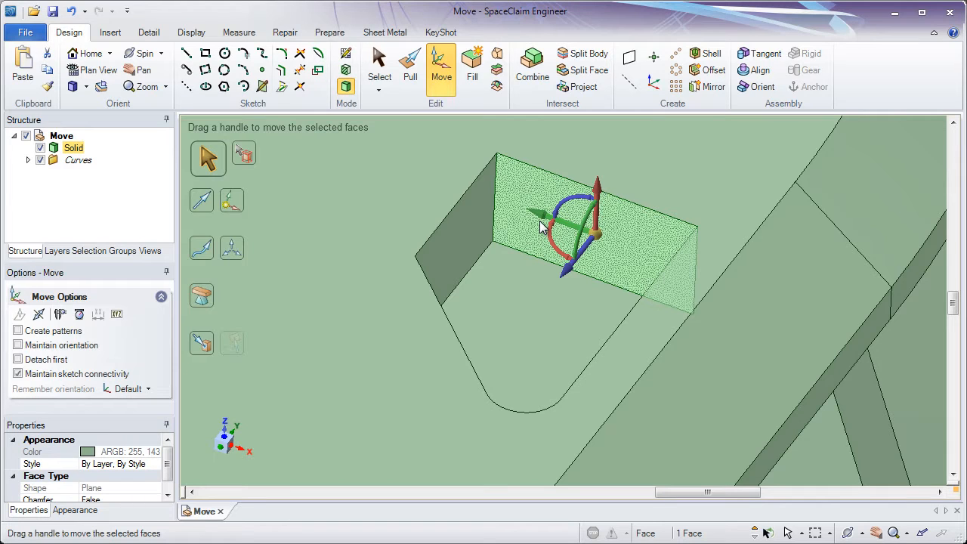
Move the pocket's straight end wall 5 mm outward along its normal axis, lengthening the pocket
{"action": "left_click", "coordinate": [378, 69]}
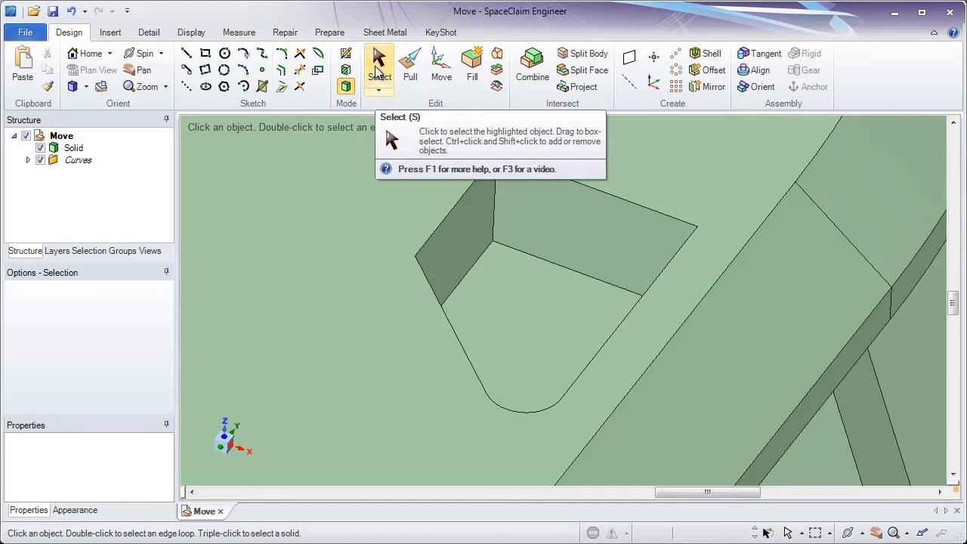
{"action": "left_click", "coordinate": [441, 72]}
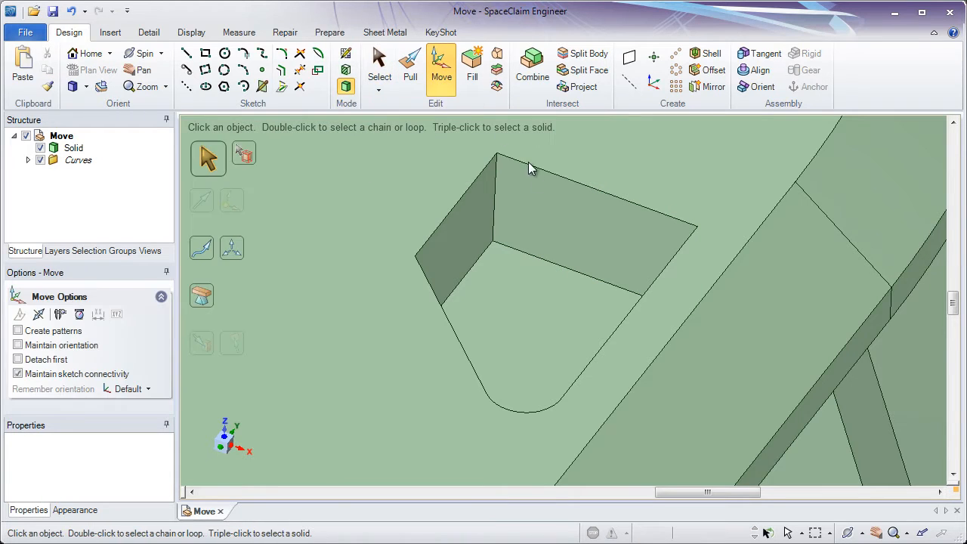
{"action": "left_click", "coordinate": [549, 221]}
{"action": "left_click", "coordinate": [549, 220]}
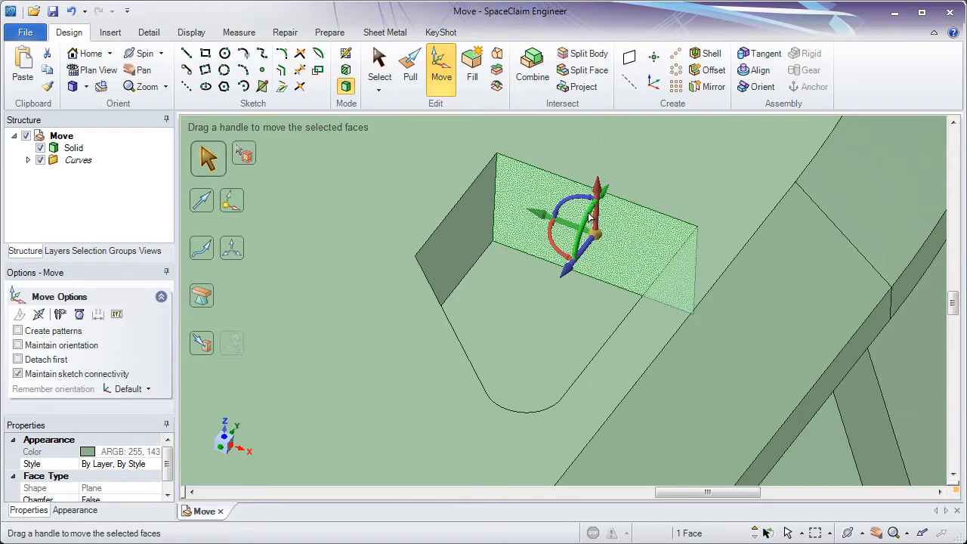
{"action": "middle_click_drag", "start_coordinate": [570, 269], "coordinate": [555, 261]}
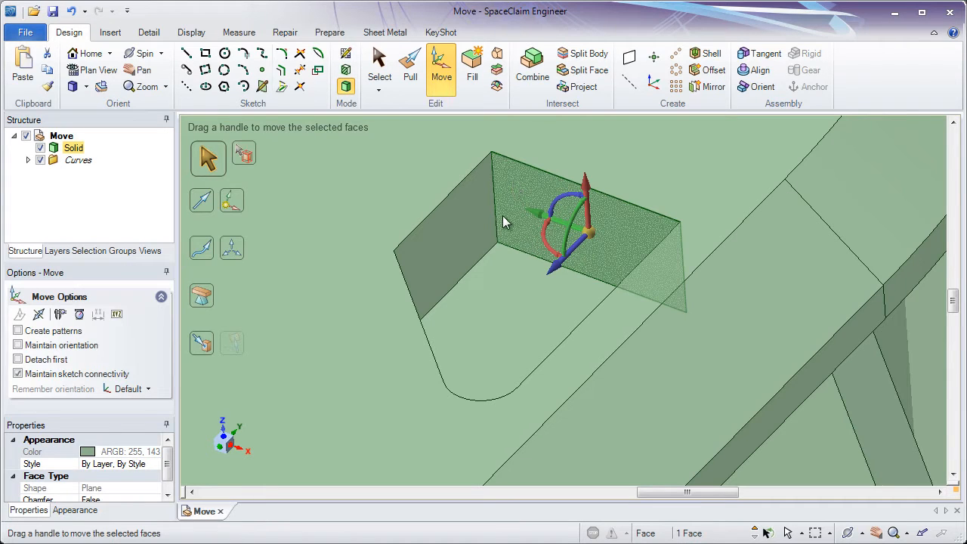
{"action": "left_click", "coordinate": [555, 269]}
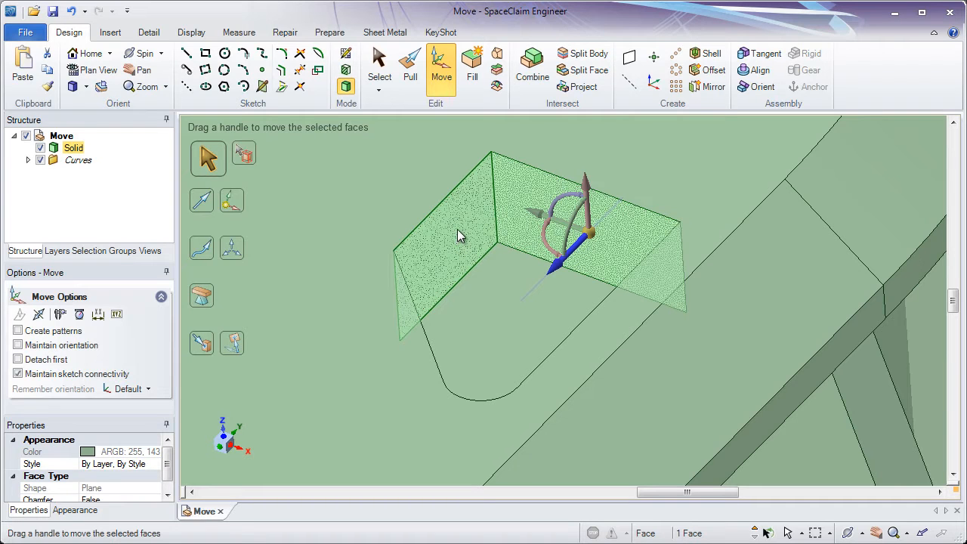
{"action": "left_click_drag", "start_coordinate": [446, 234], "coordinate": [487, 197]}
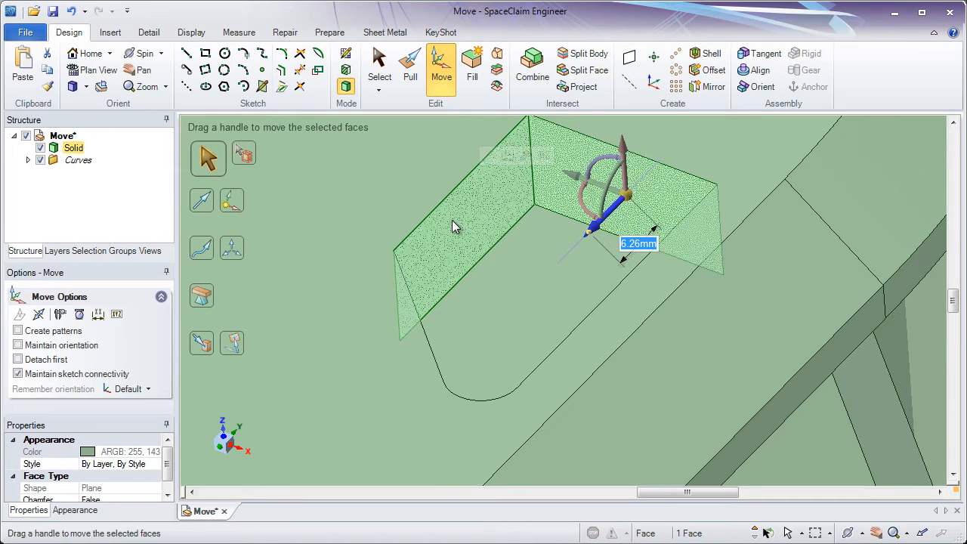
{"action": "type", "text": "5"}
{"action": "key", "text": "Return"}
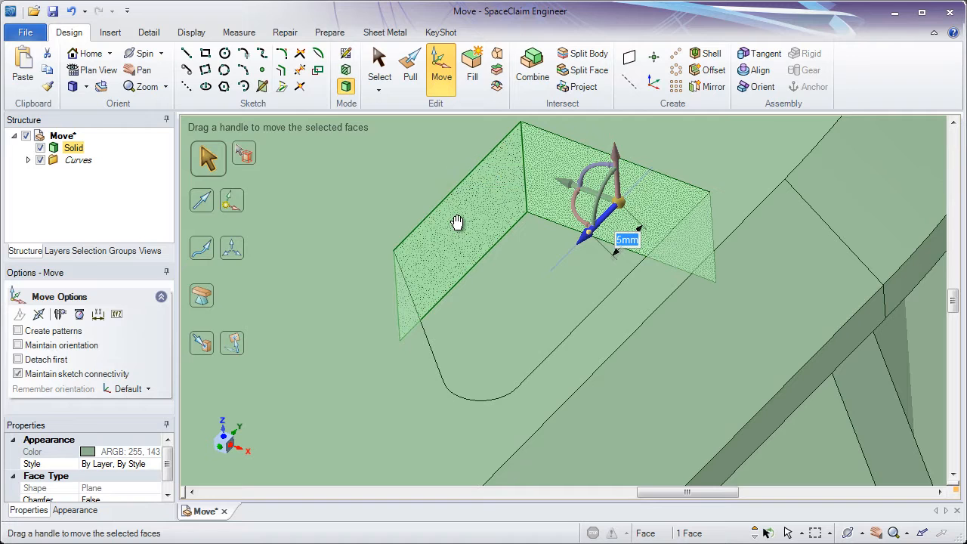
Pull the pocket's end wall inward about 2.5 mm, and move the same face outward about 7.8 mm with Move
{"action": "mouse_move", "coordinate": [458, 222]}
{"action": "middle_mouse_down"}
{"action": "mouse_move", "coordinate": [373, 265]}
{"action": "mouse_move", "coordinate": [451, 213]}
{"action": "middle_mouse_up"}
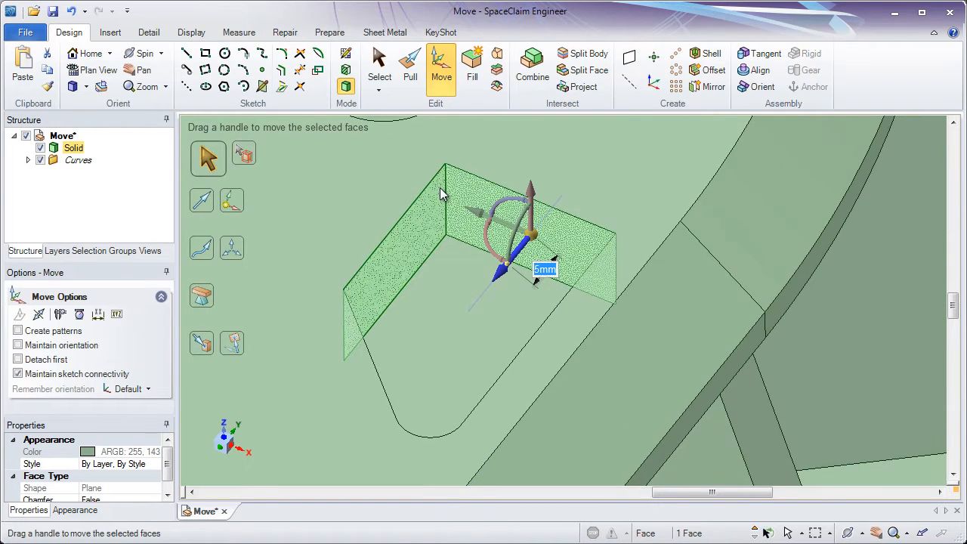
{"action": "left_click", "coordinate": [410, 67]}
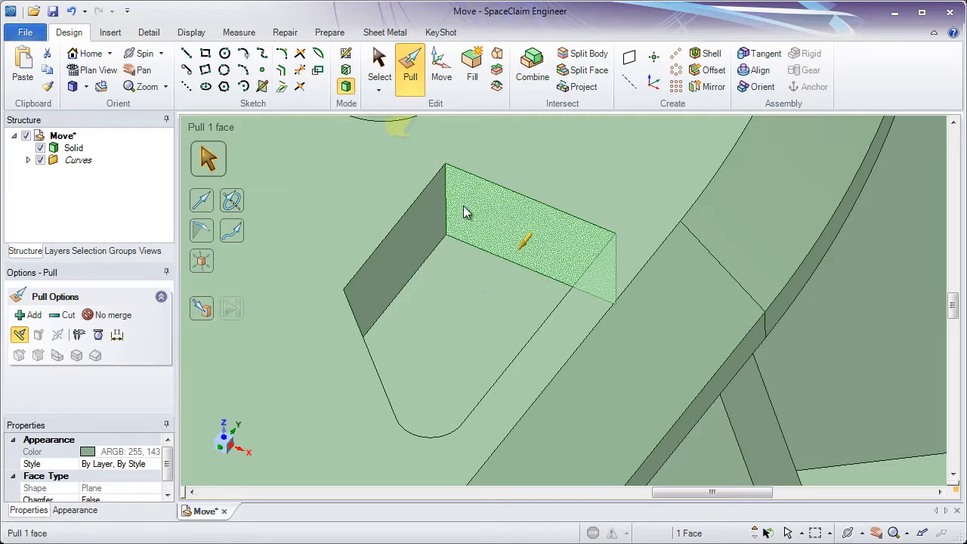
{"action": "mouse_move", "coordinate": [458, 239]}
{"action": "left_mouse_down"}
{"action": "mouse_move", "coordinate": [436, 268]}
{"action": "mouse_move", "coordinate": [491, 207]}
{"action": "mouse_move", "coordinate": [460, 238]}
{"action": "left_mouse_up"}
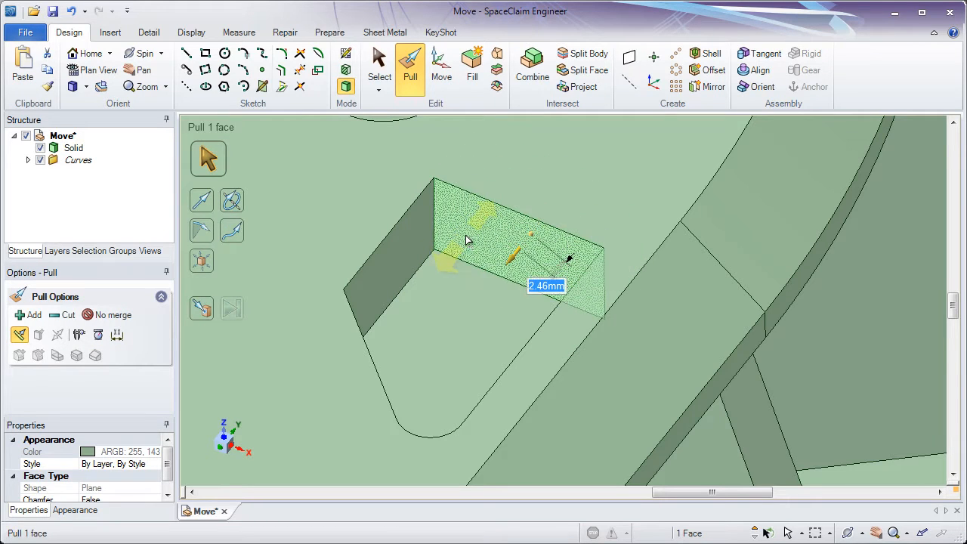
{"action": "left_click", "coordinate": [440, 82]}
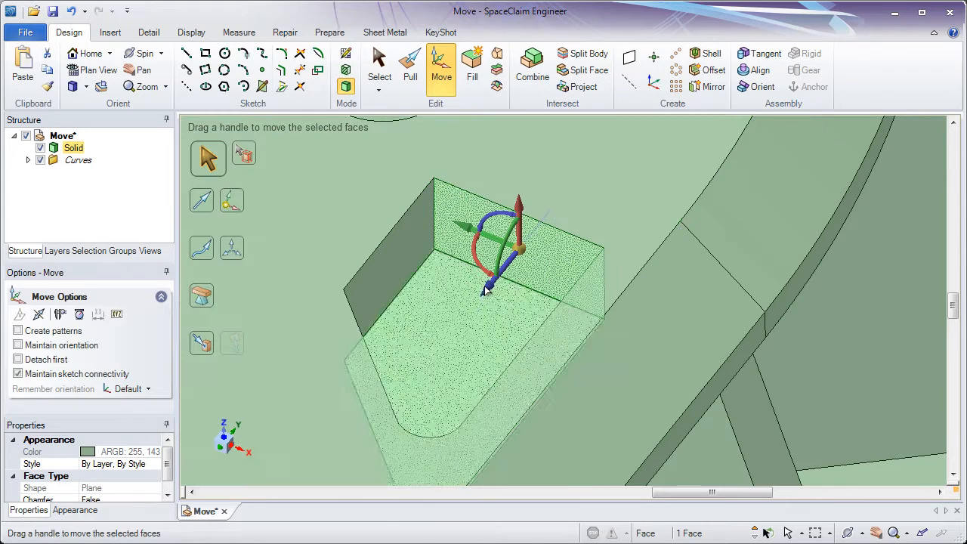
{"action": "left_click_drag", "start_coordinate": [489, 285], "coordinate": [526, 248]}
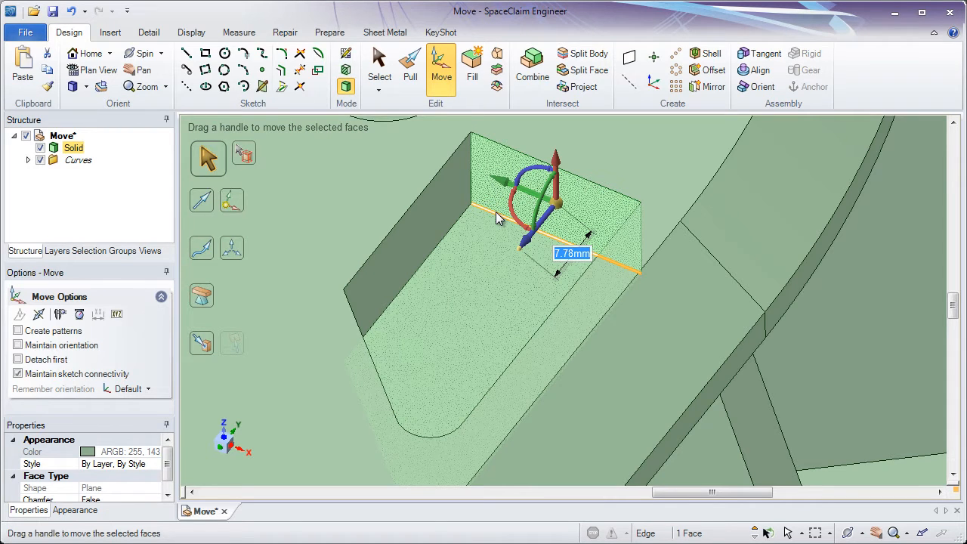
{"action": "left_click", "coordinate": [410, 66]}
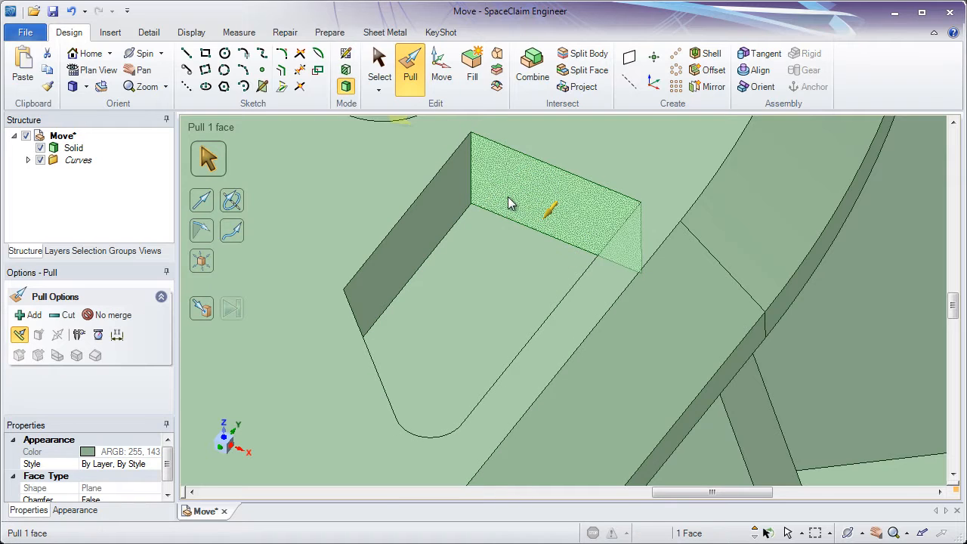
{"action": "left_click_drag", "start_coordinate": [510, 203], "coordinate": [494, 243]}
{"action": "key", "text": "Escape"}
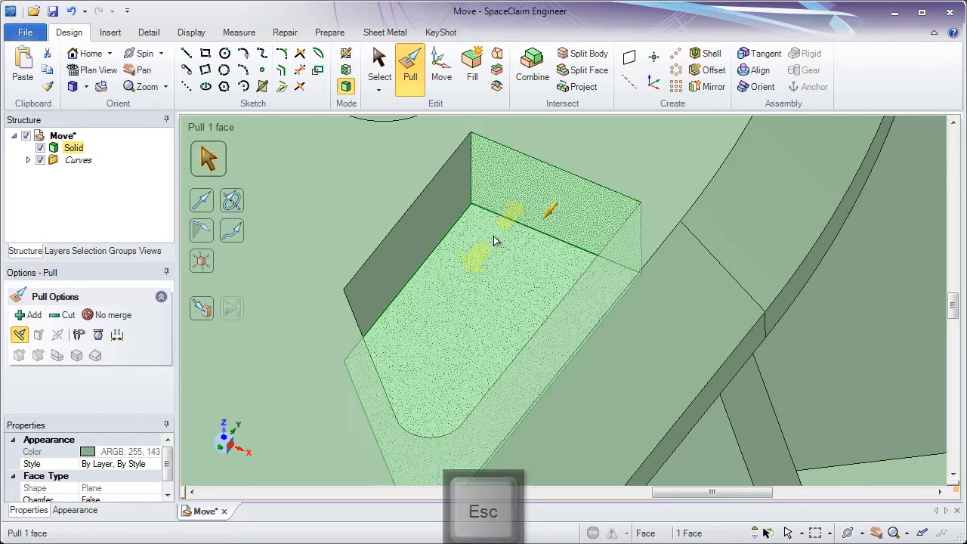
{"action": "middle_click_drag", "start_coordinate": [491, 255], "coordinate": [488, 217], "text": "ctrl"}
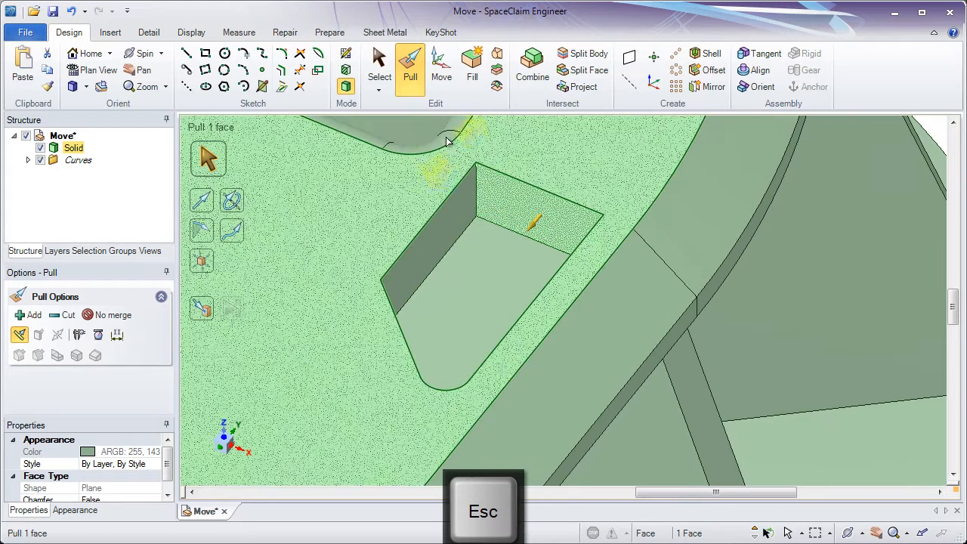
{"action": "left_click", "coordinate": [436, 84]}
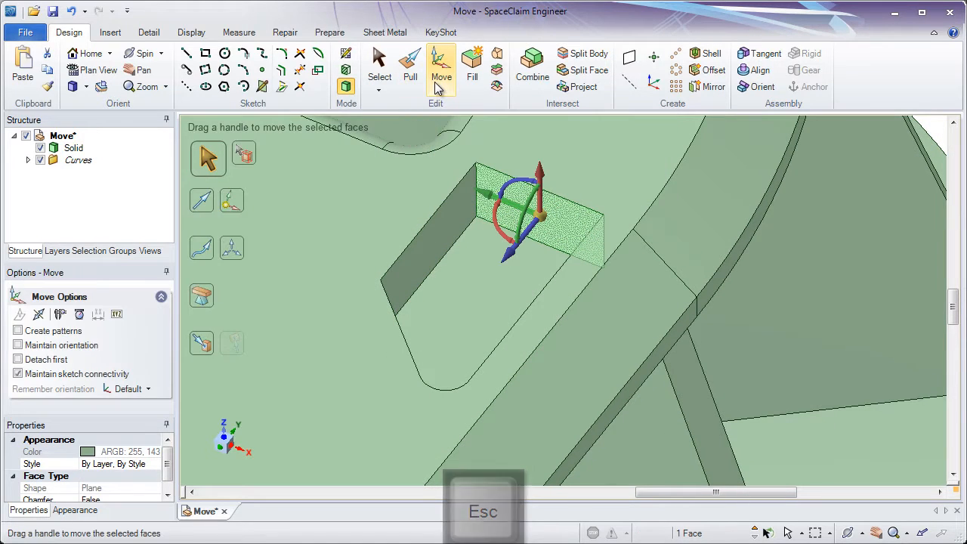
Box-select all six pocket faces and move the whole pocket about 10 mm along its length toward its rounded end
{"action": "left_click", "coordinate": [384, 67]}
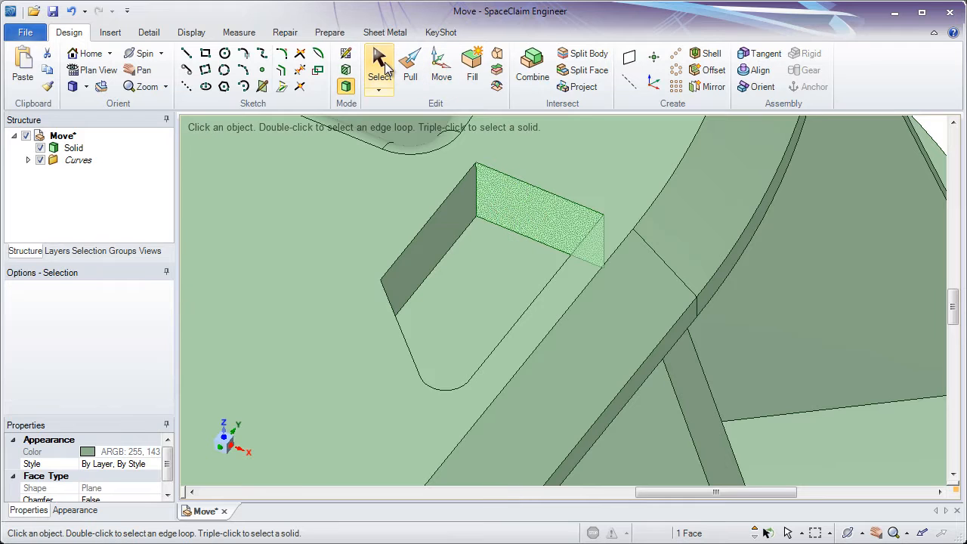
{"action": "left_click", "coordinate": [345, 148]}
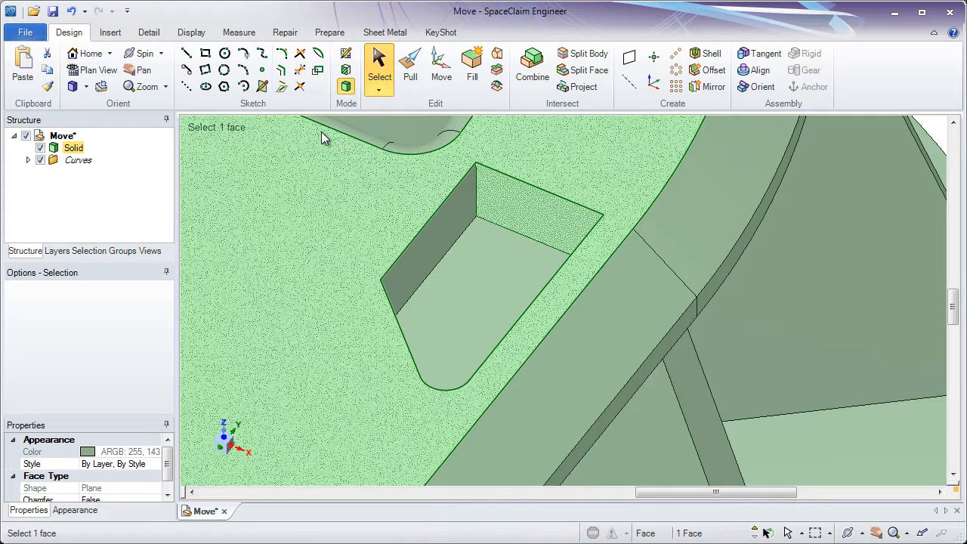
{"action": "left_click_drag", "start_coordinate": [322, 133], "coordinate": [676, 473]}
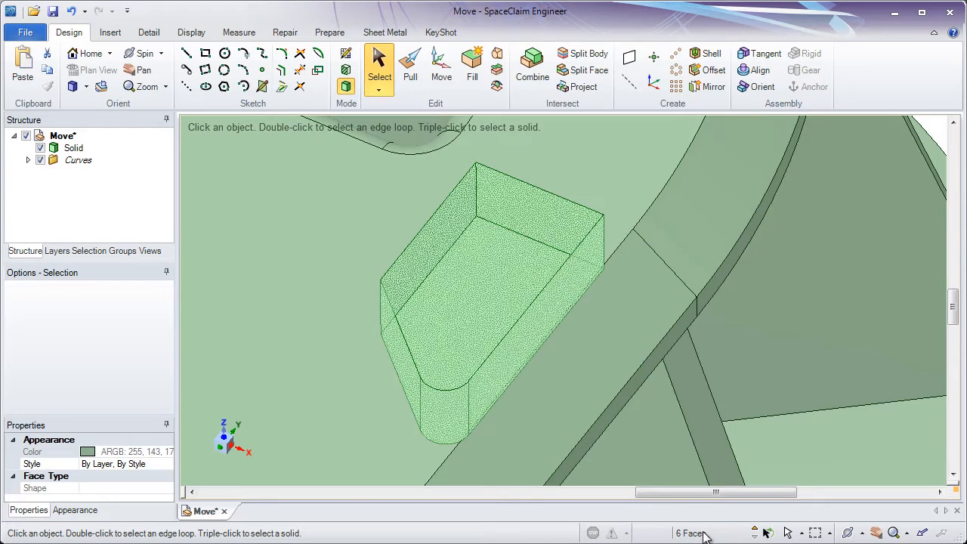
{"action": "left_click", "coordinate": [444, 78]}
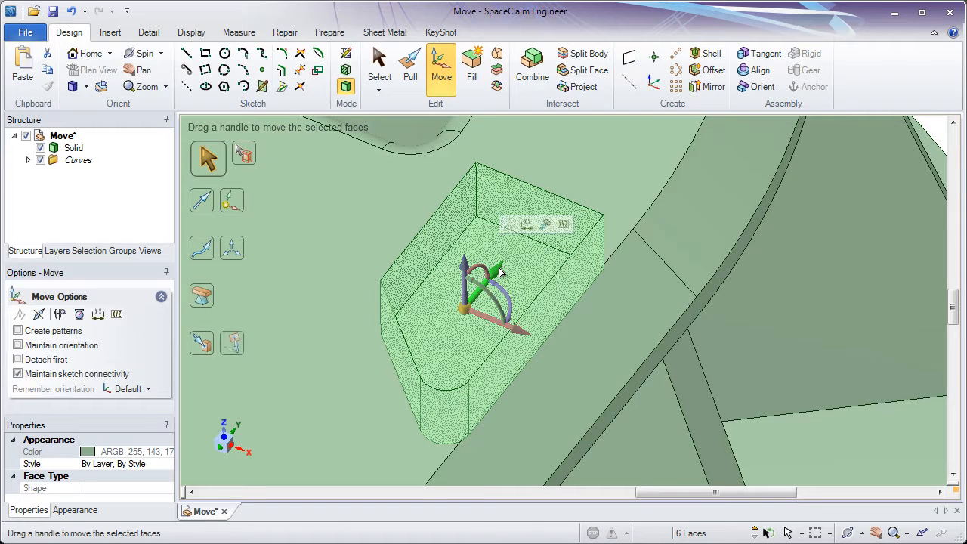
{"action": "left_click_drag", "start_coordinate": [500, 272], "coordinate": [450, 324]}
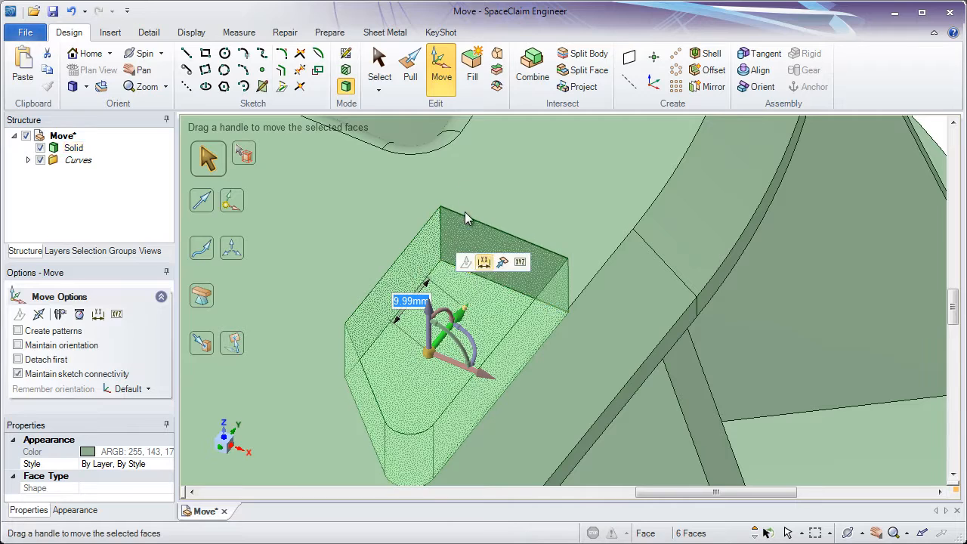
{"action": "left_click", "coordinate": [408, 76]}
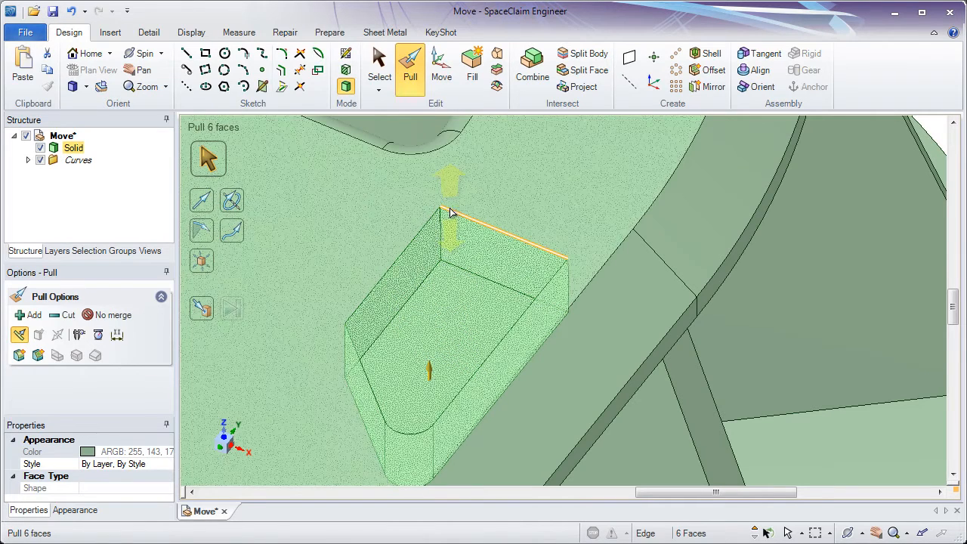
{"action": "mouse_move", "coordinate": [451, 253]}
{"action": "left_mouse_down"}
{"action": "mouse_move", "coordinate": [460, 324]}
{"action": "mouse_move", "coordinate": [461, 270]}
{"action": "mouse_move", "coordinate": [445, 205]}
{"action": "mouse_move", "coordinate": [458, 339]}
{"action": "mouse_move", "coordinate": [454, 234]}
{"action": "left_mouse_up"}
{"action": "left_click_drag", "start_coordinate": [456, 270], "coordinate": [454, 250]}
{"action": "key", "text": "Escape"}
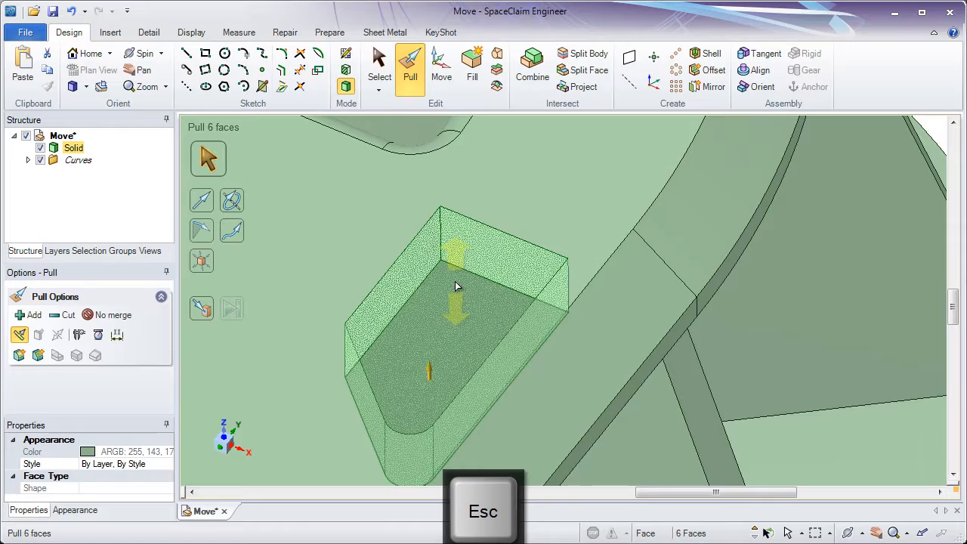
Pull the rounded corner face of the pocket to a radius of about 5.5 mm
{"action": "middle_click_drag", "start_coordinate": [458, 296], "coordinate": [472, 178], "text": "shift"}
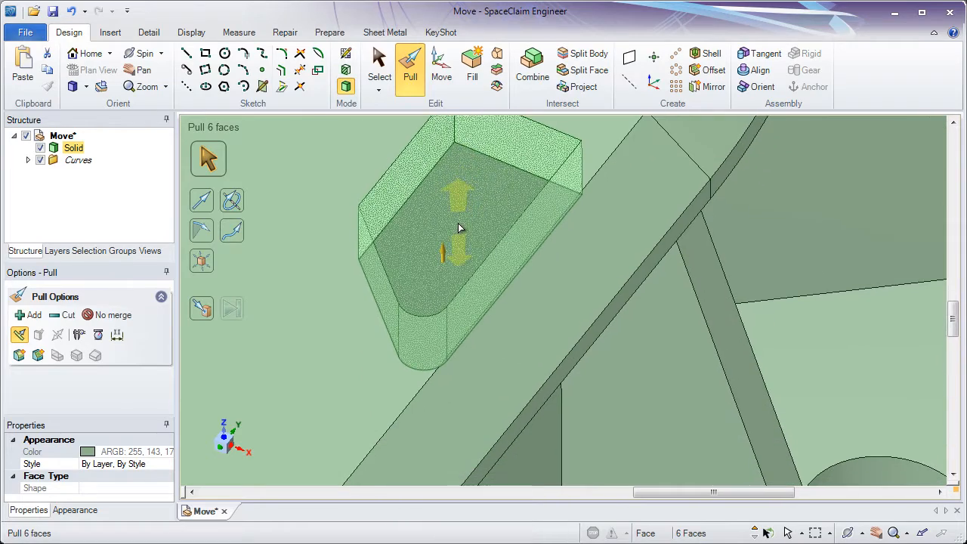
{"action": "middle_click_drag", "start_coordinate": [454, 249], "coordinate": [435, 334]}
{"action": "left_click", "coordinate": [435, 334]}
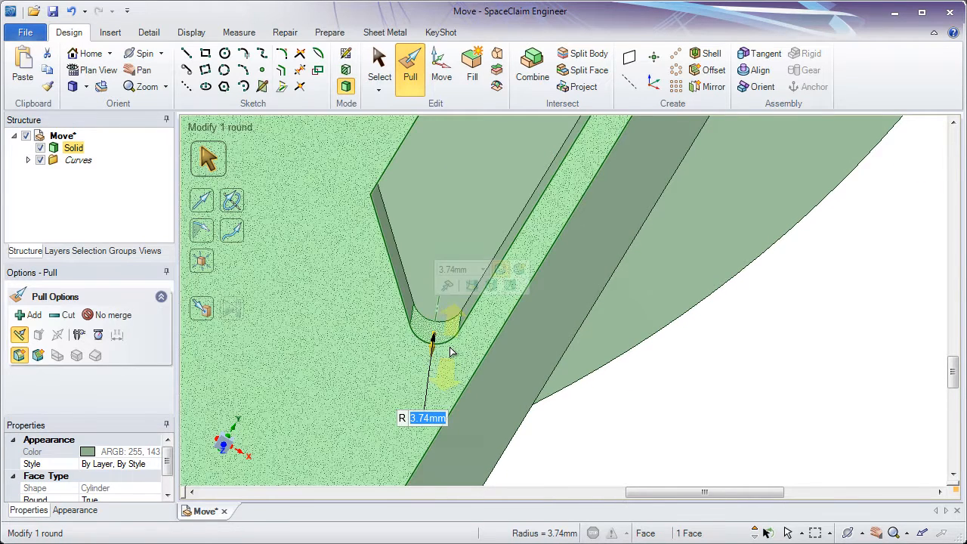
{"action": "left_click_drag", "start_coordinate": [445, 325], "coordinate": [445, 303]}
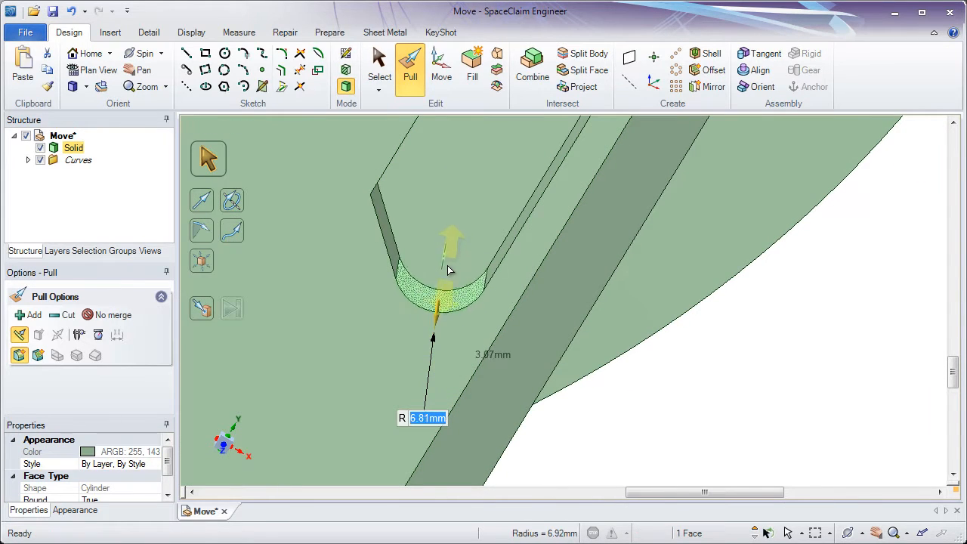
{"action": "left_click_drag", "start_coordinate": [448, 270], "coordinate": [446, 300]}
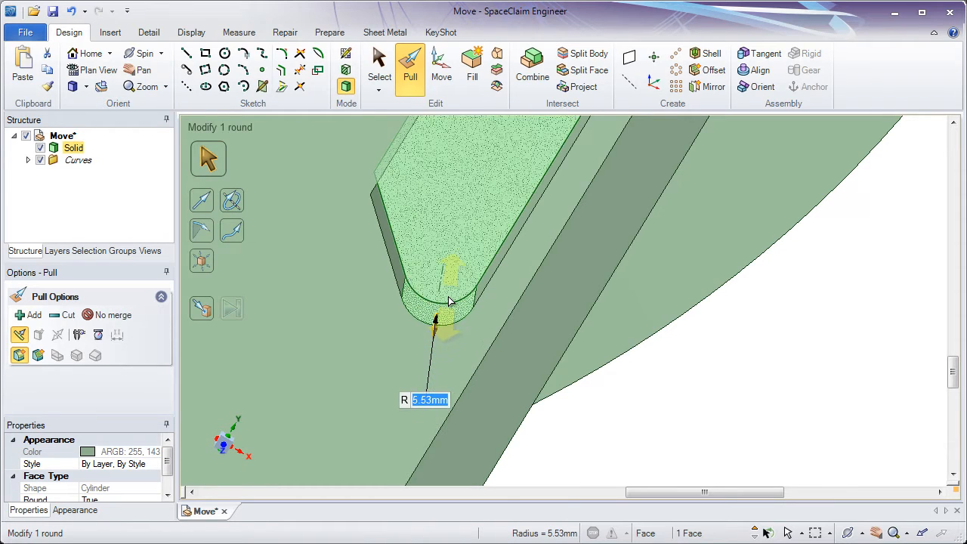
Try to move the pocket's rounded end face along the Move handle's default axis
{"action": "left_click", "coordinate": [441, 74]}
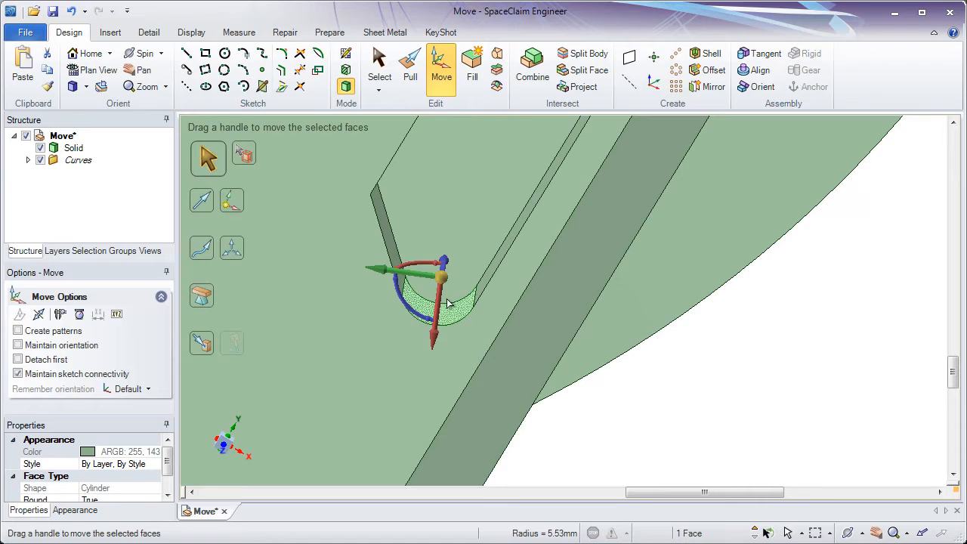
{"action": "middle_click_drag", "start_coordinate": [454, 335], "coordinate": [459, 300]}
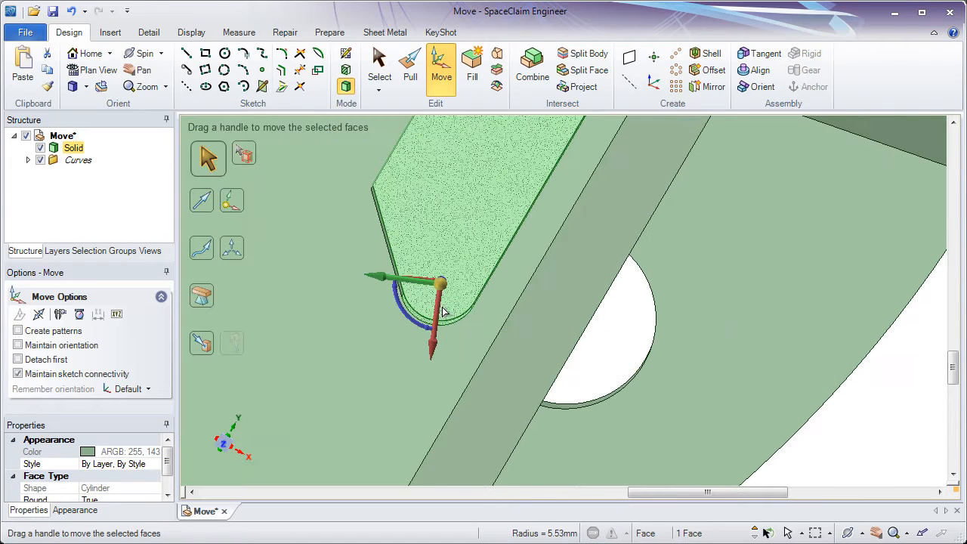
{"action": "left_click", "coordinate": [439, 312]}
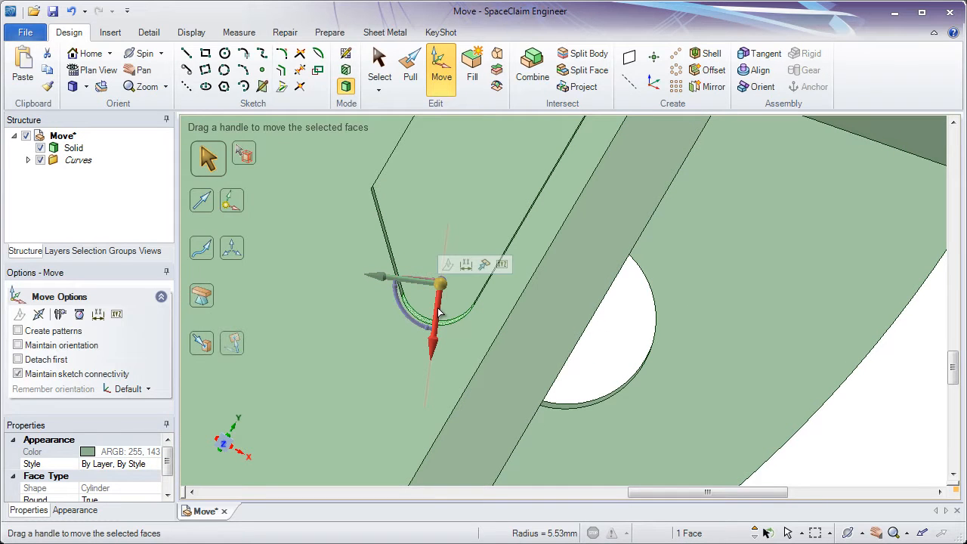
{"action": "left_click_drag", "start_coordinate": [439, 312], "coordinate": [427, 370]}
{"action": "left_click_drag", "start_coordinate": [432, 323], "coordinate": [425, 400]}
{"action": "key", "text": "Escape"}
{"action": "key", "text": "Escape"}
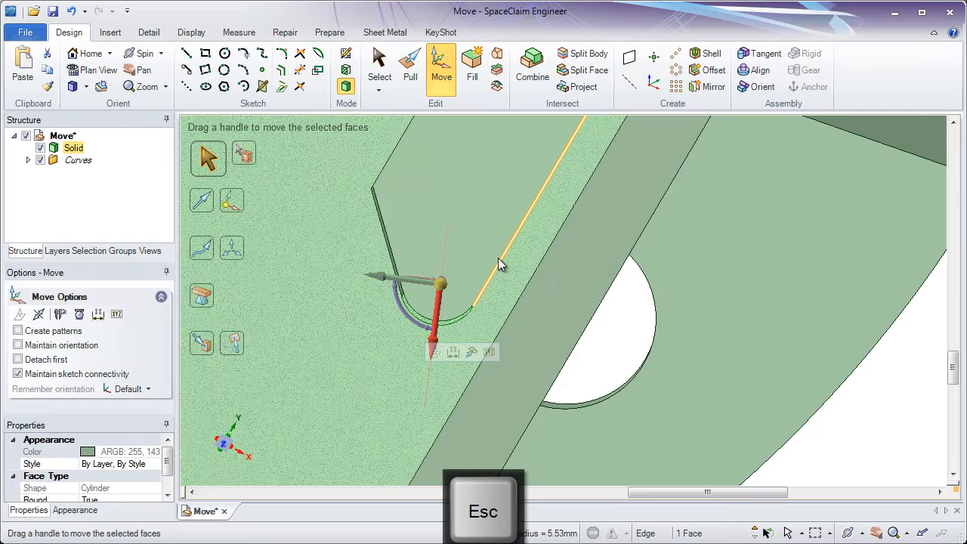
Reorient the Move handle on the rounded face using Move Direction, aligning its axis perpendicular to the pocket's straight end wall
{"action": "scroll", "coordinate": [497, 249], "scroll_direction": "down", "scroll_amount": 3, "text": "ctrl"}
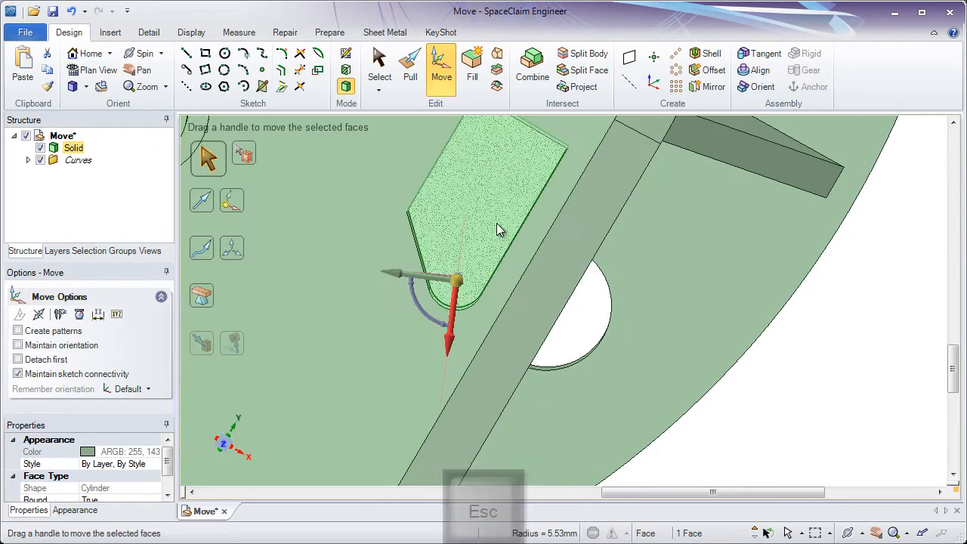
{"action": "middle_click_drag", "start_coordinate": [498, 230], "coordinate": [518, 262]}
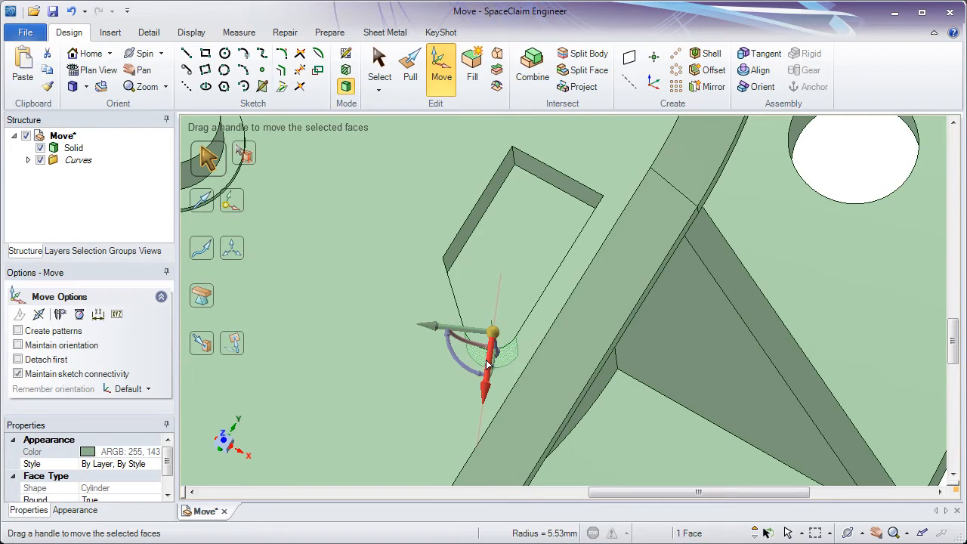
{"action": "middle_click_drag", "start_coordinate": [488, 363], "coordinate": [467, 357]}
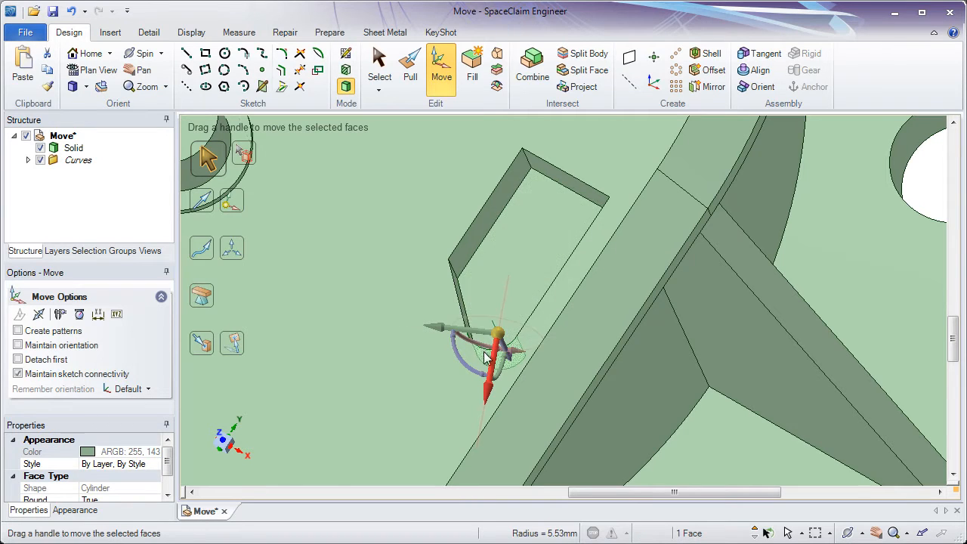
{"action": "middle_click_drag", "start_coordinate": [474, 334], "coordinate": [446, 304]}
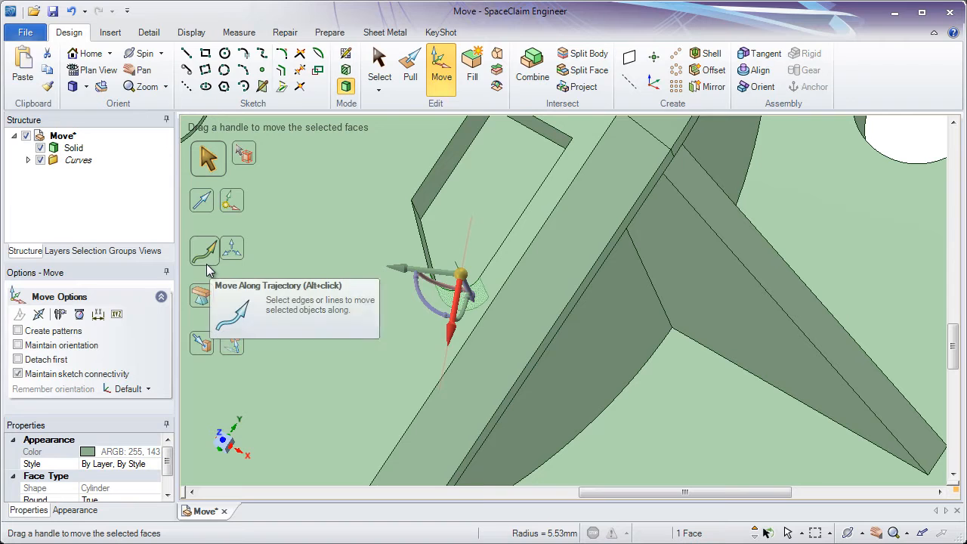
{"action": "left_click", "coordinate": [209, 212]}
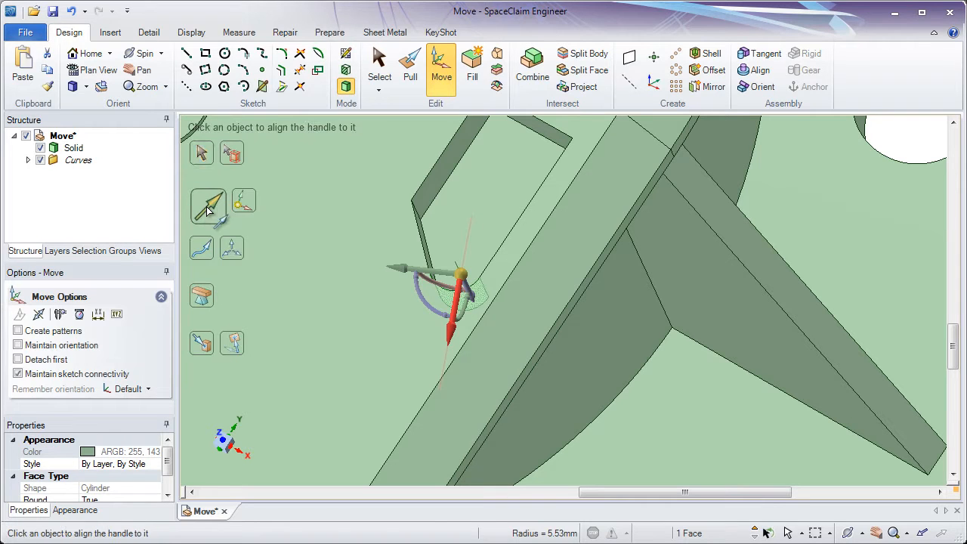
{"action": "middle_click_drag", "start_coordinate": [392, 230], "coordinate": [358, 299], "text": "ctrl"}
{"action": "middle_click_drag", "start_coordinate": [358, 299], "coordinate": [363, 282]}
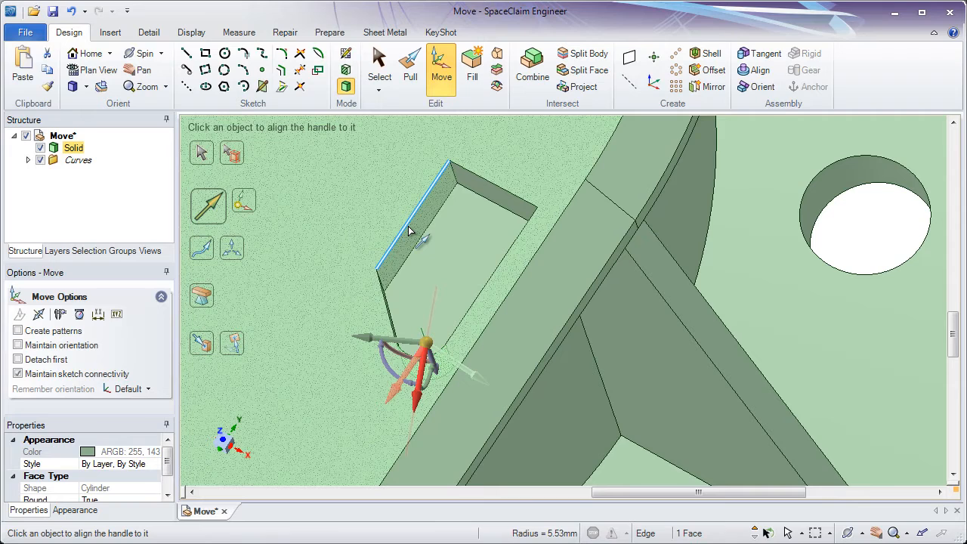
{"action": "left_click", "coordinate": [420, 227]}
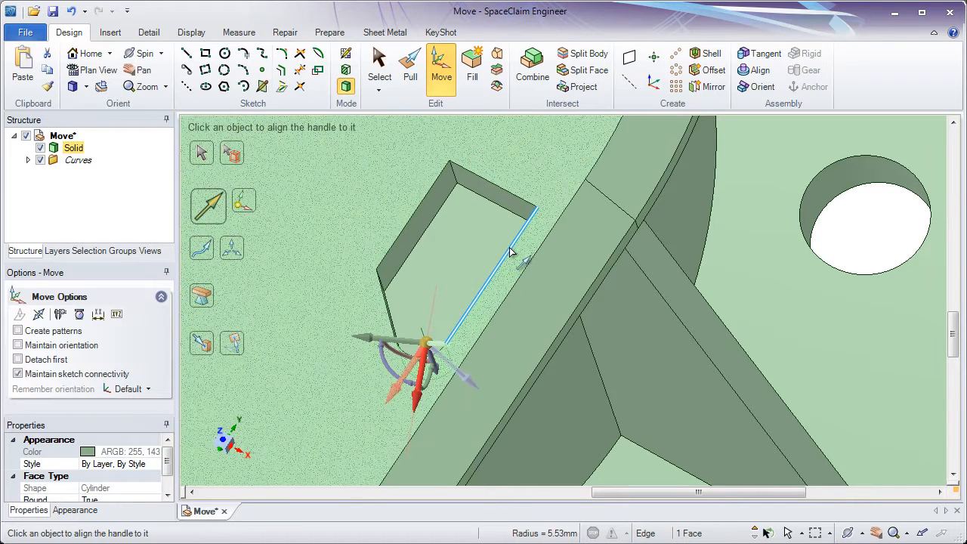
{"action": "middle_click_drag", "start_coordinate": [492, 286], "coordinate": [506, 278]}
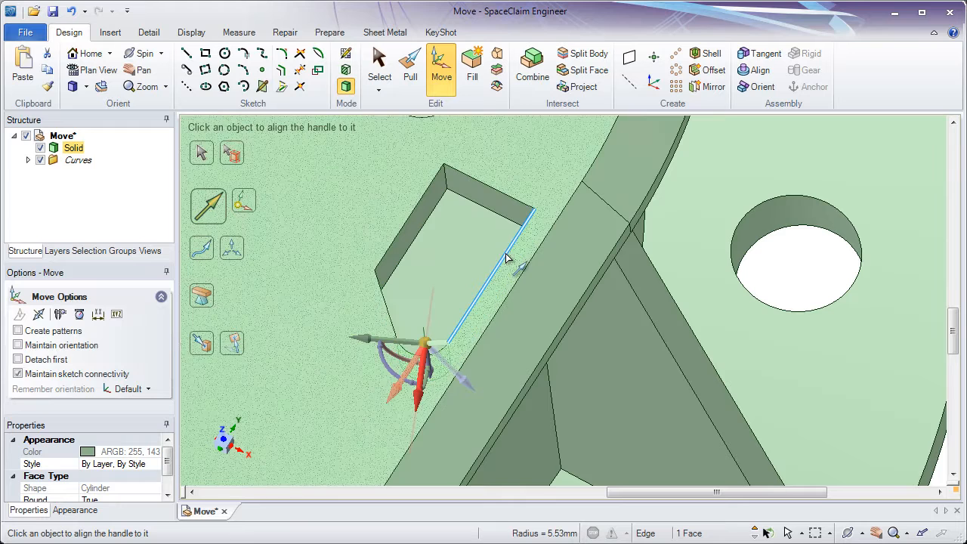
{"action": "left_click", "coordinate": [489, 206]}
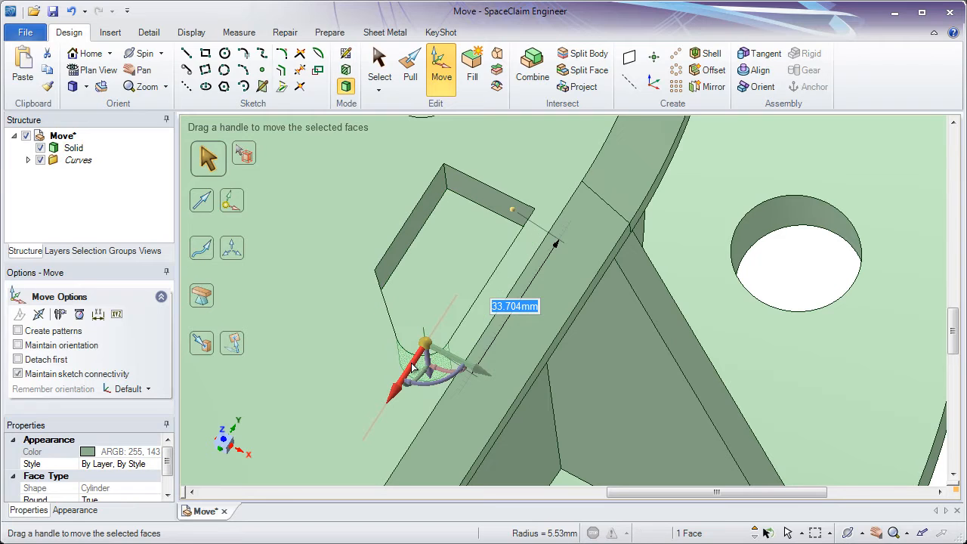
Move the rounded face along the aligned axis, setting its distance from the pocket's straight end wall to 35 mm
{"action": "left_click_drag", "start_coordinate": [412, 366], "coordinate": [395, 354]}
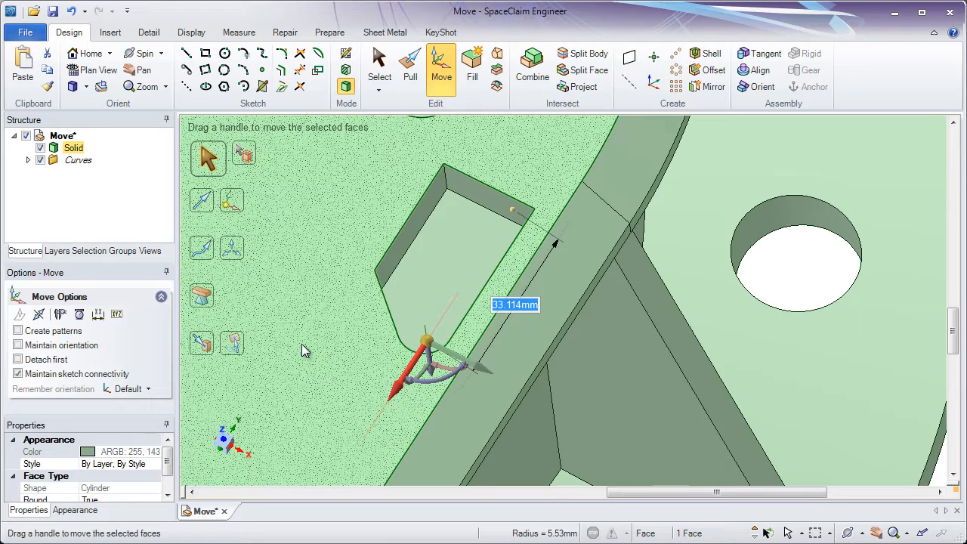
{"action": "type", "text": "35"}
{"action": "key", "text": "Return"}
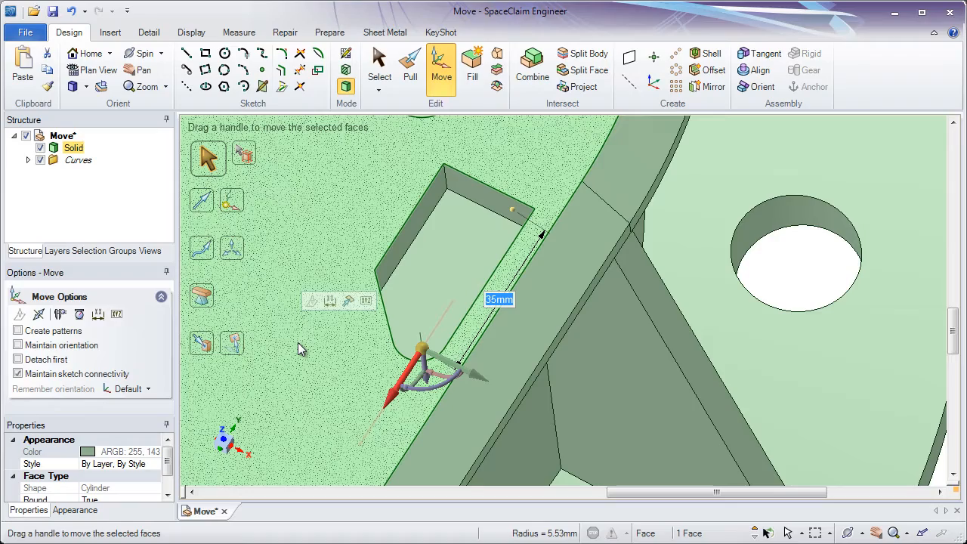
Box-select all six pocket faces and move the pocket along its length axis with Up To, referencing the cylindrical boss's circular base edge
{"action": "scroll", "coordinate": [299, 340], "scroll_direction": "down", "scroll_amount": 4}
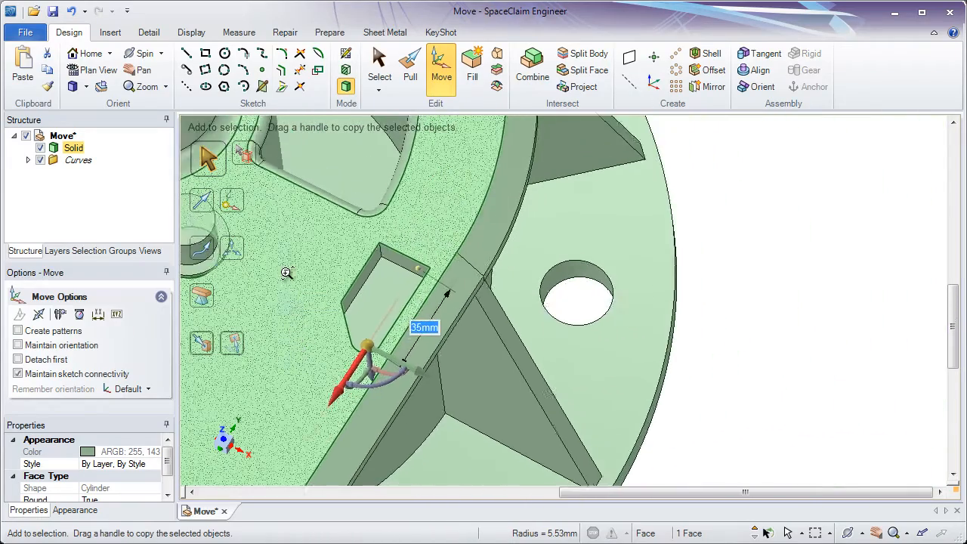
{"action": "middle_click_drag", "start_coordinate": [381, 248], "coordinate": [420, 228], "text": "ctrl"}
{"action": "middle_click_drag", "start_coordinate": [420, 228], "coordinate": [416, 201]}
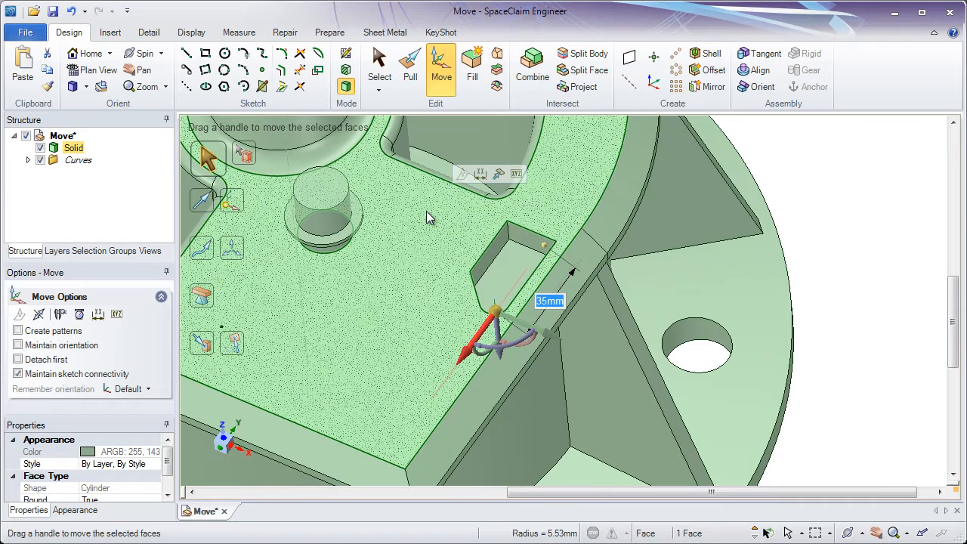
{"action": "left_click", "coordinate": [381, 70]}
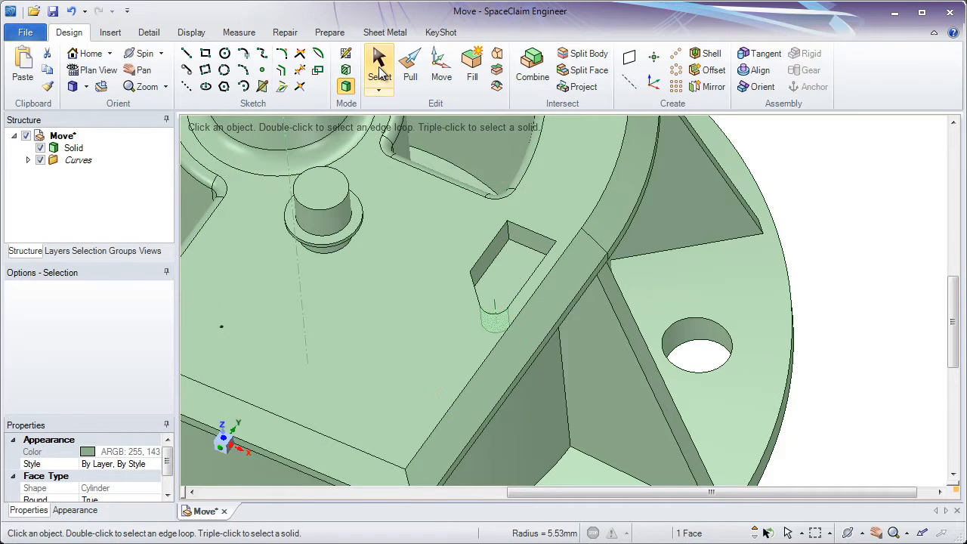
{"action": "left_click_drag", "start_coordinate": [422, 203], "coordinate": [579, 365]}
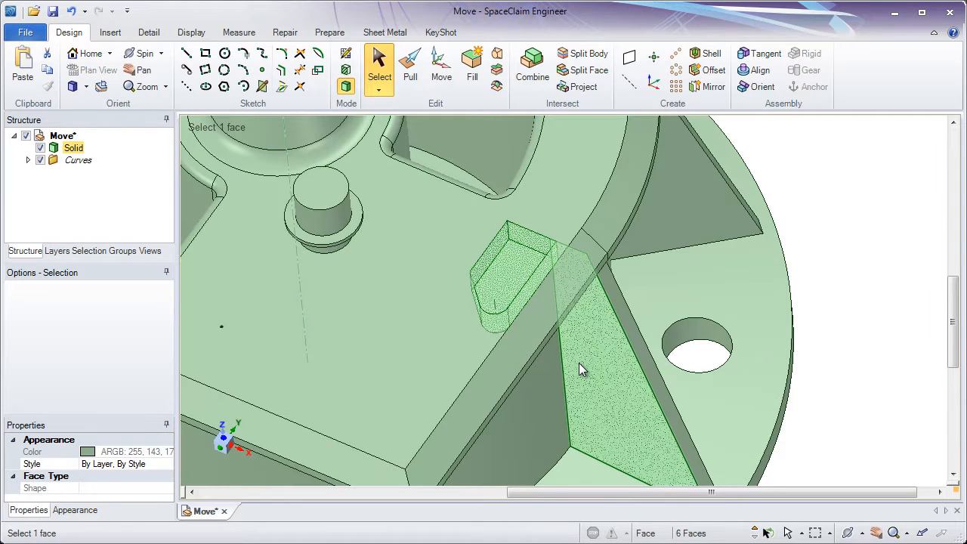
{"action": "left_click", "coordinate": [444, 81]}
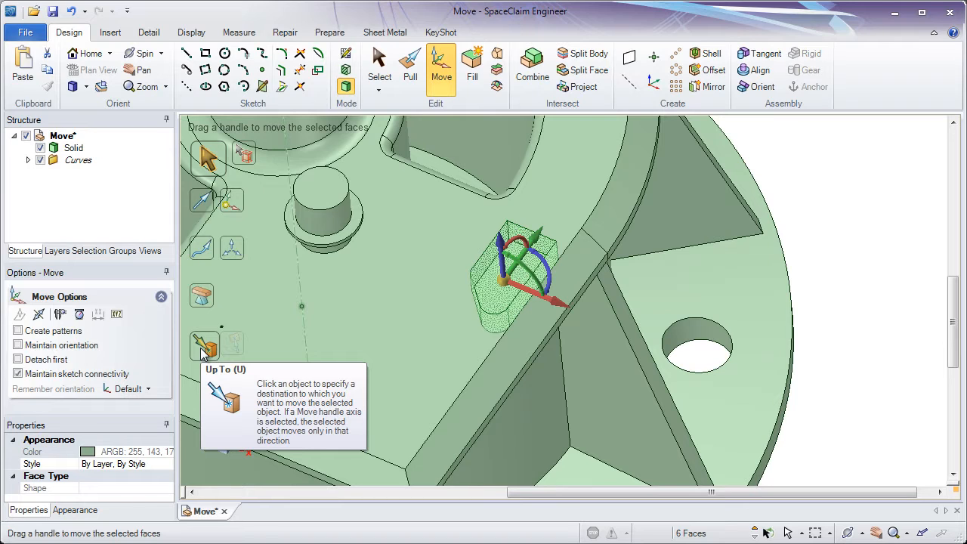
{"action": "left_click", "coordinate": [202, 349]}
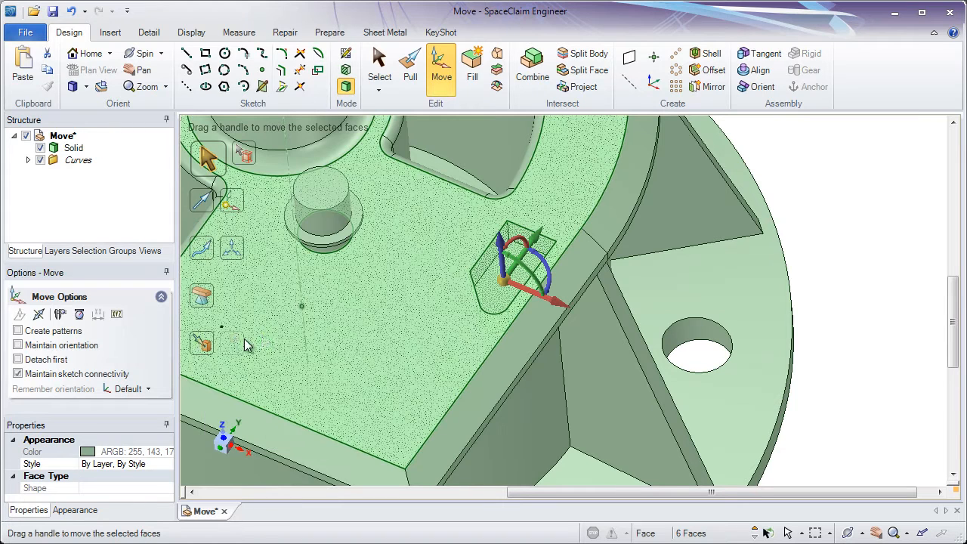
{"action": "left_click", "coordinate": [474, 289]}
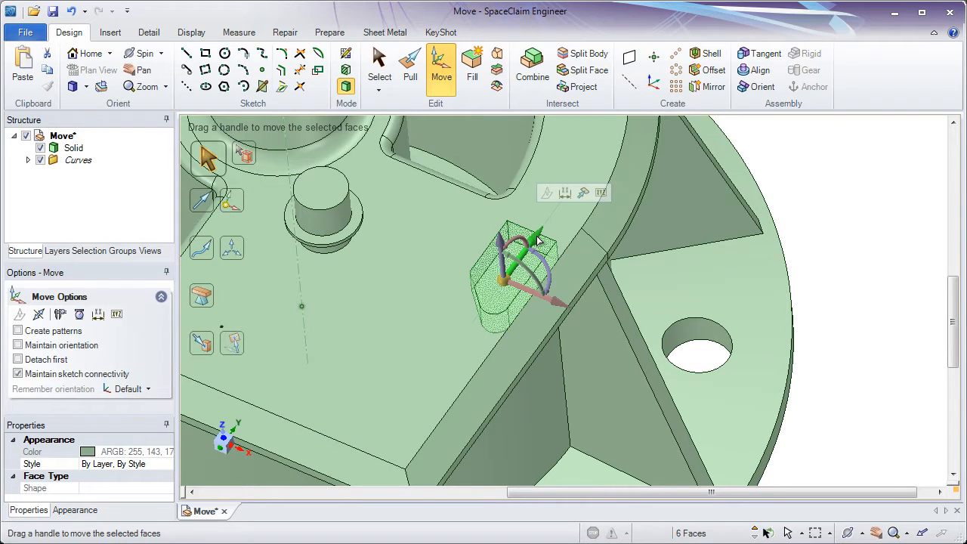
{"action": "left_click", "coordinate": [208, 347]}
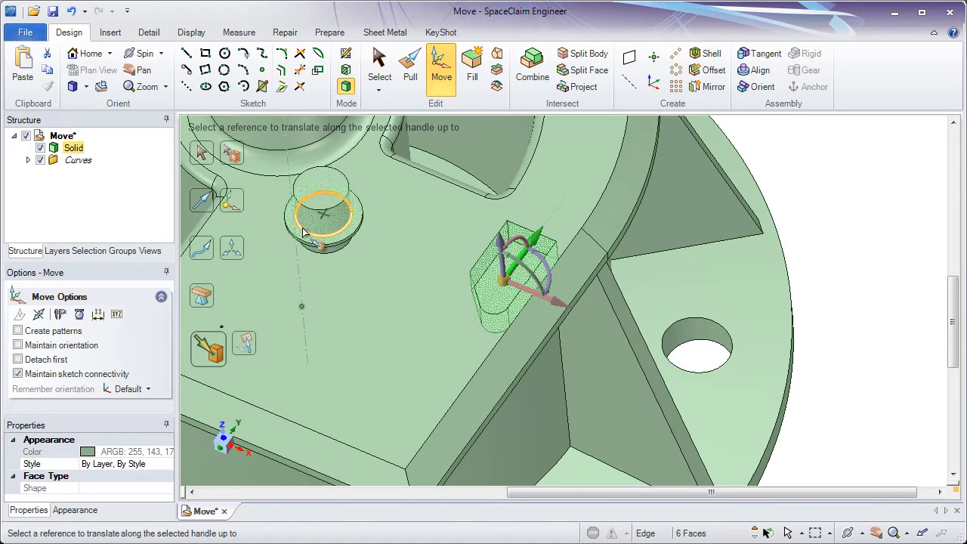
{"action": "left_click", "coordinate": [316, 224]}
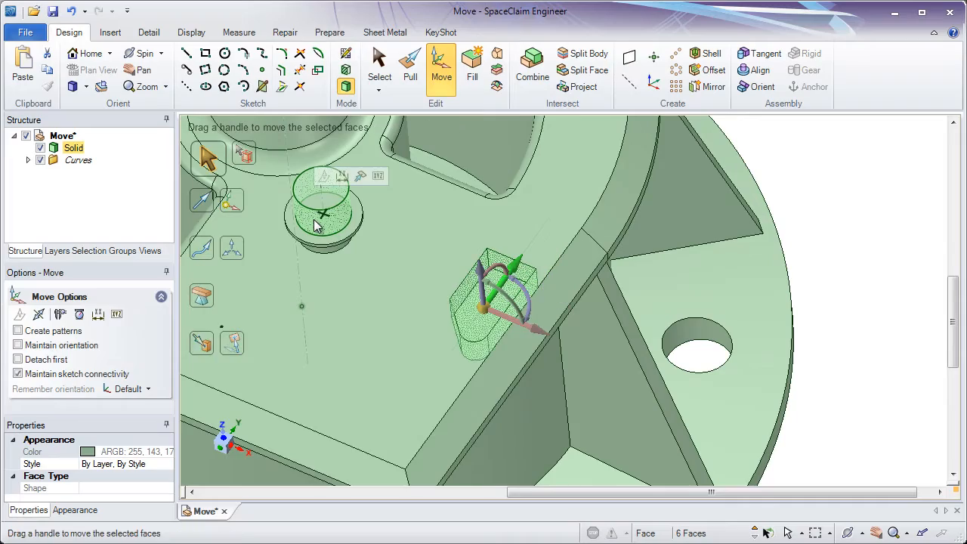
Move the pocket along its width axis with Up To, referencing the rounded corner of the neighbouring large recess
{"action": "middle_click_drag", "start_coordinate": [316, 223], "coordinate": [320, 323]}
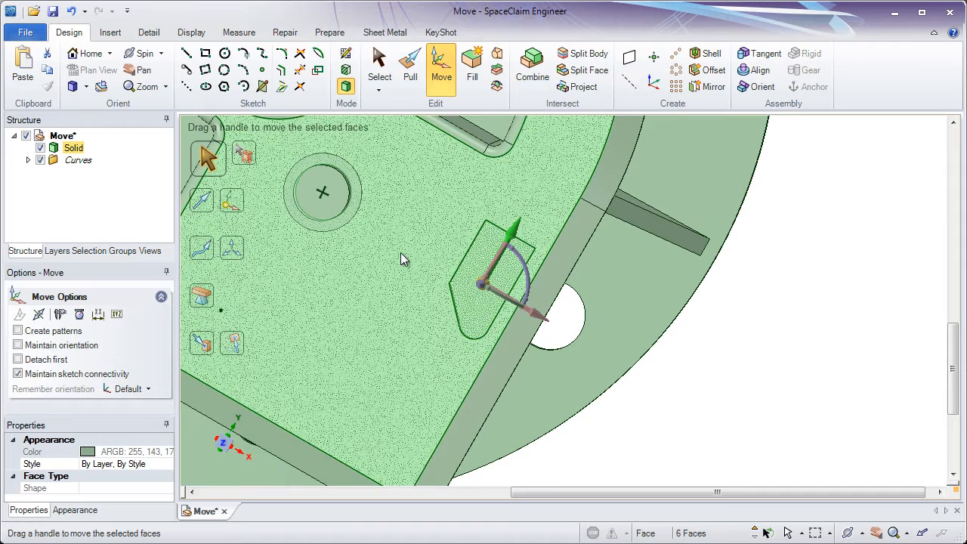
{"action": "left_click", "coordinate": [534, 316]}
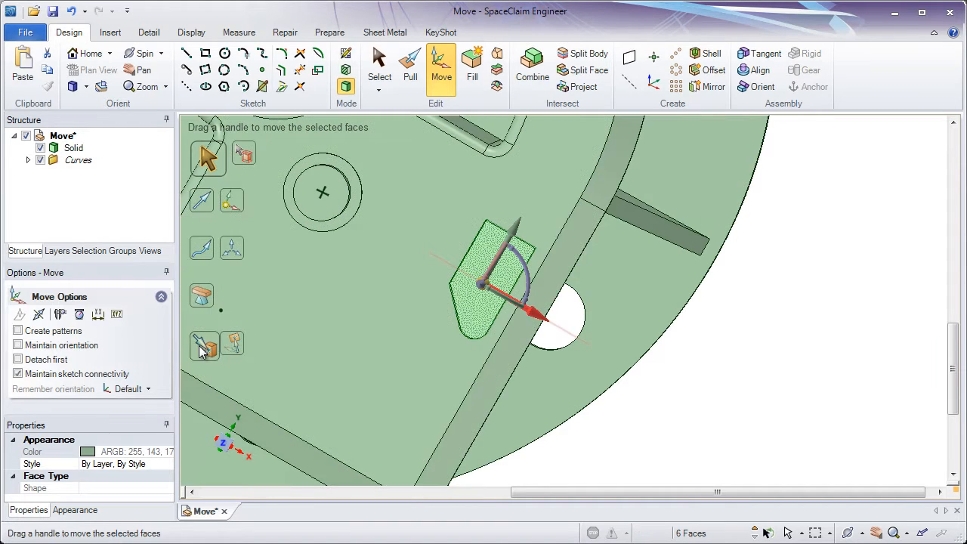
{"action": "left_click", "coordinate": [202, 344]}
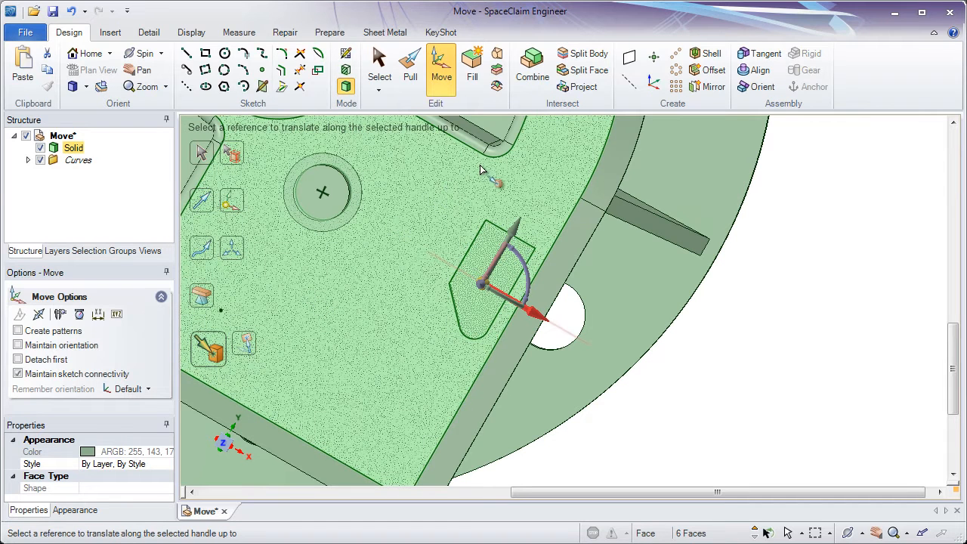
{"action": "left_click", "coordinate": [484, 159]}
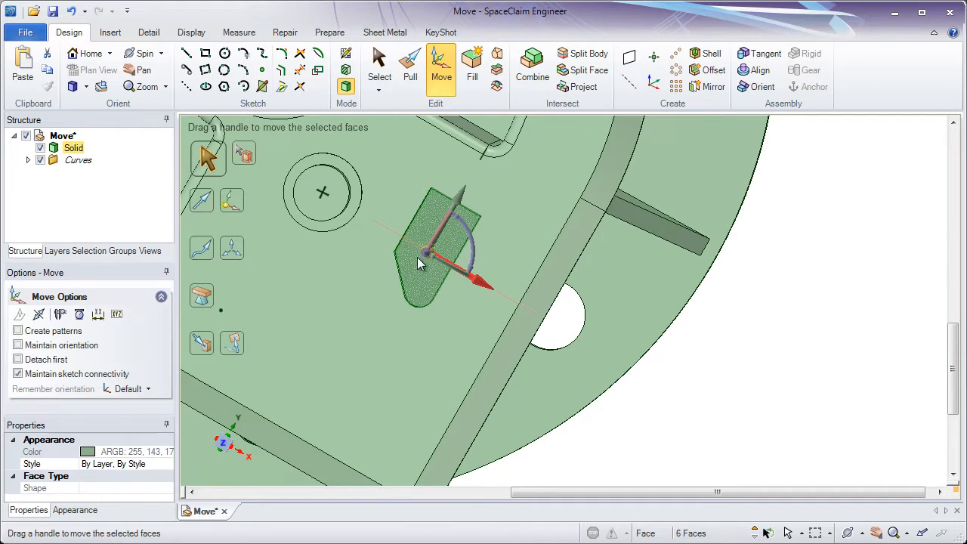
Anchor the Move handle at the corner vertex of the pocket's straight end and move the pocket along its width up to the neighbouring recess's rounded corner
{"action": "middle_click_drag", "start_coordinate": [423, 290], "coordinate": [424, 257]}
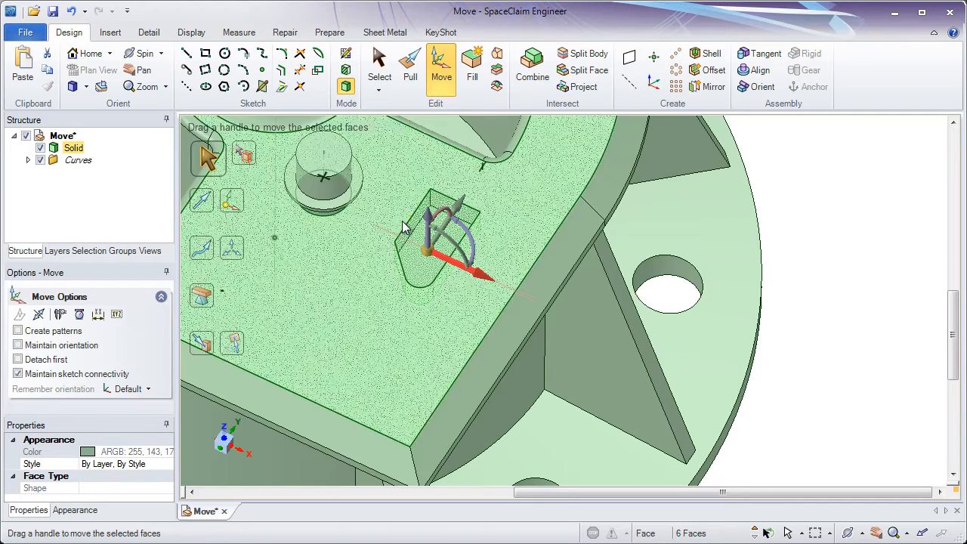
{"action": "scroll", "coordinate": [402, 229], "scroll_direction": "up", "scroll_amount": 3, "text": "ctrl"}
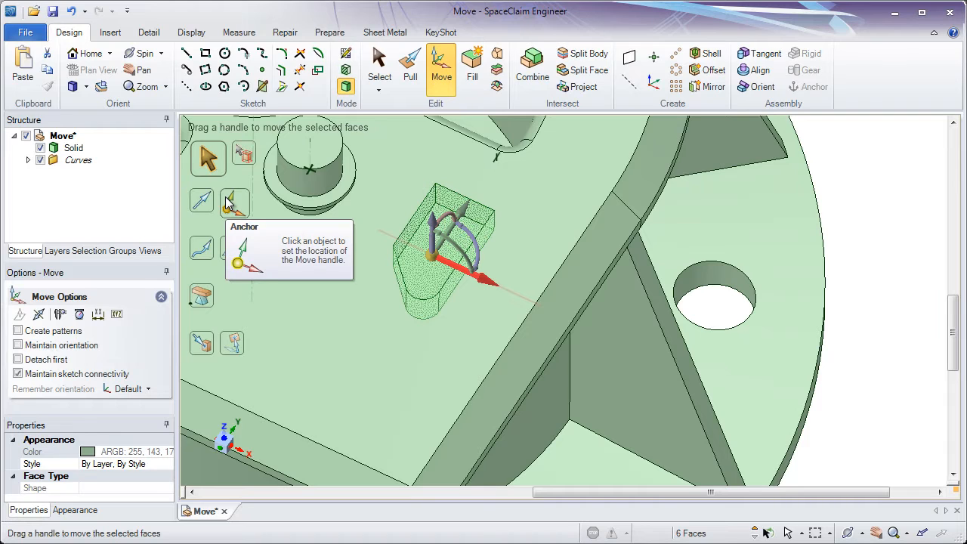
{"action": "left_click", "coordinate": [231, 204]}
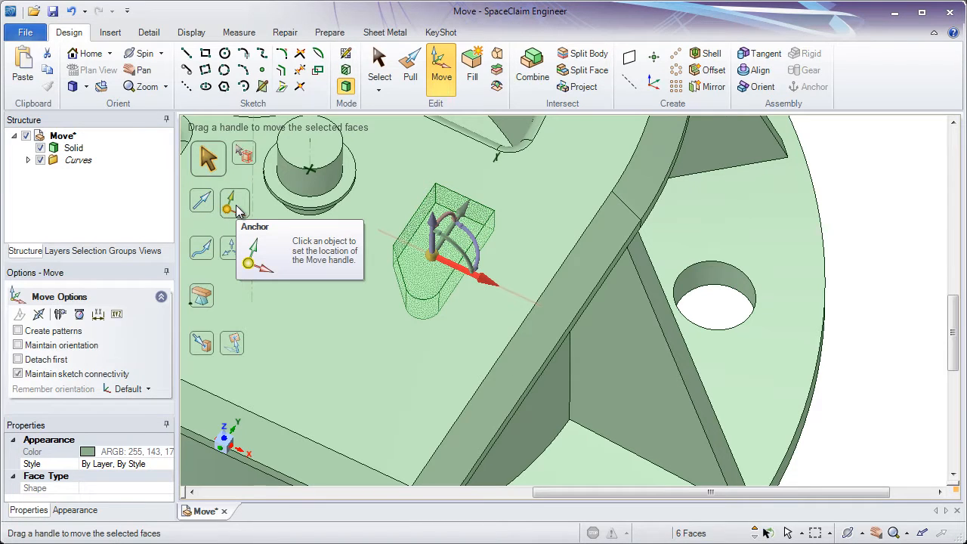
{"action": "left_click", "coordinate": [236, 210]}
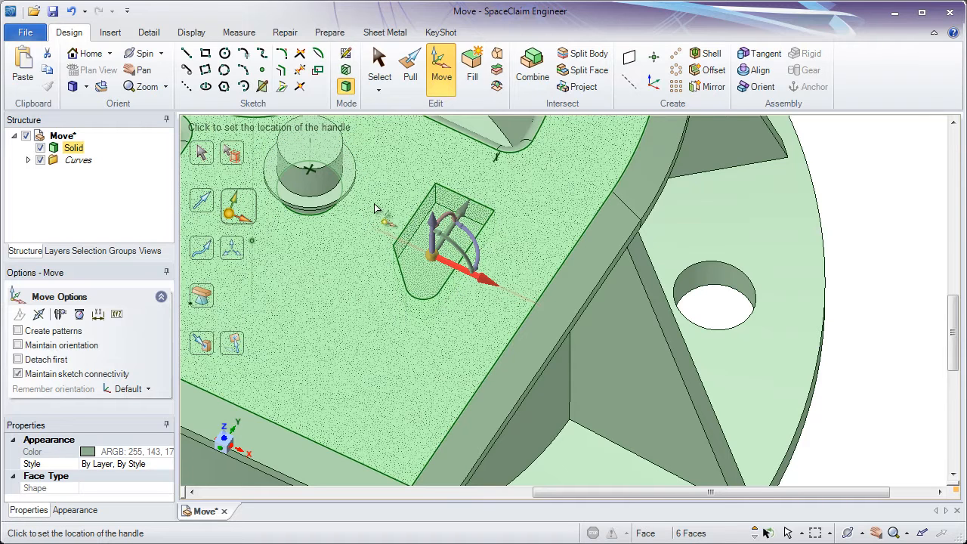
{"action": "left_click", "coordinate": [436, 185]}
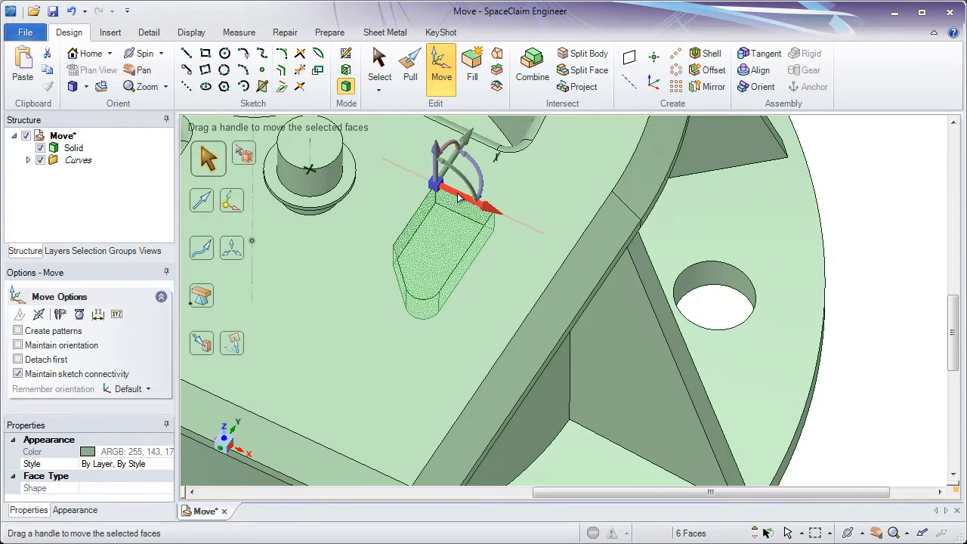
{"action": "left_click", "coordinate": [202, 344]}
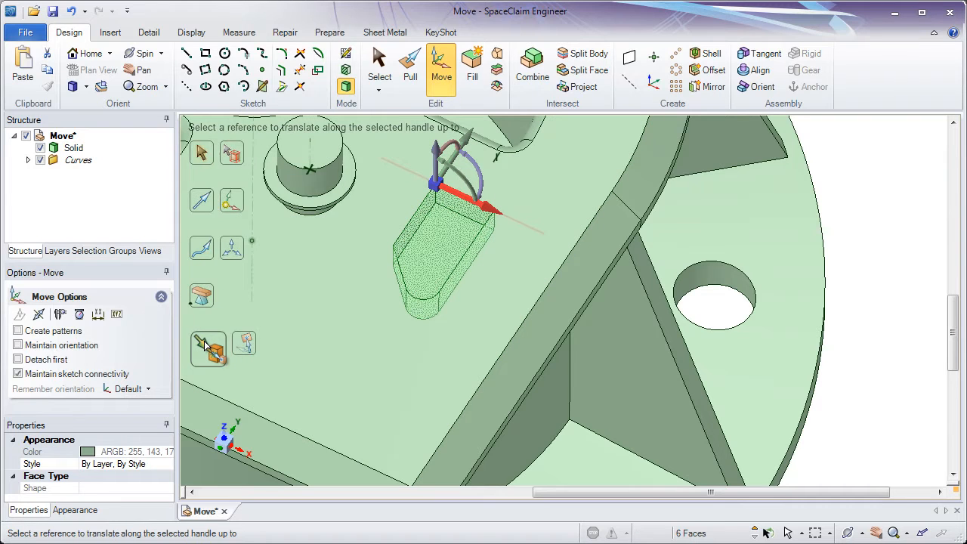
{"action": "left_click", "coordinate": [499, 153]}
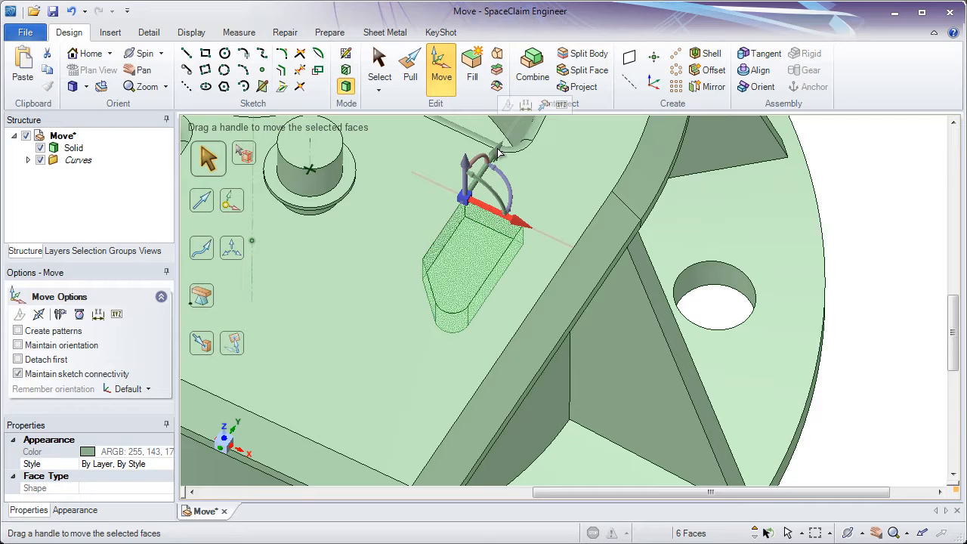
Move the pocket along its length axis with Up To, referencing the cylindrical face of the nearby boss
{"action": "left_click", "coordinate": [210, 347]}
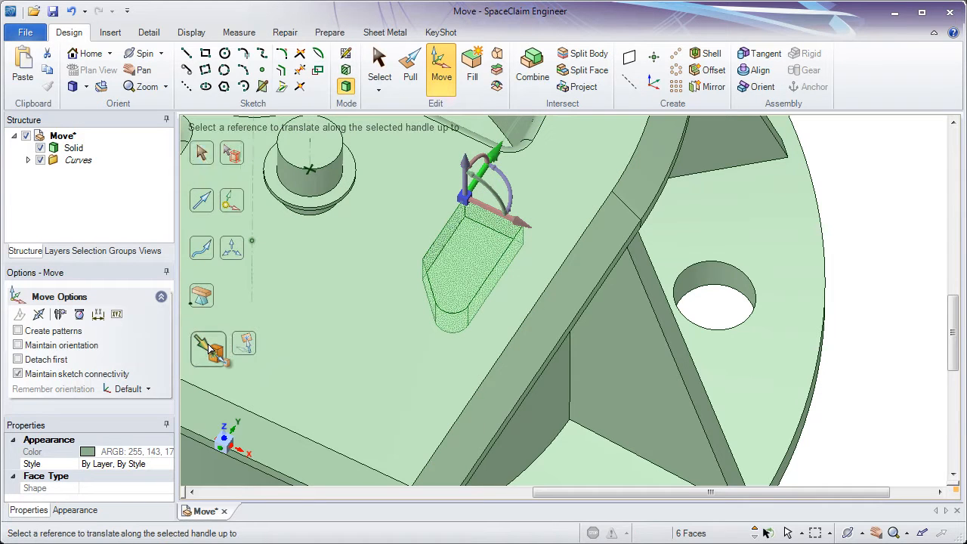
{"action": "left_click", "coordinate": [318, 192]}
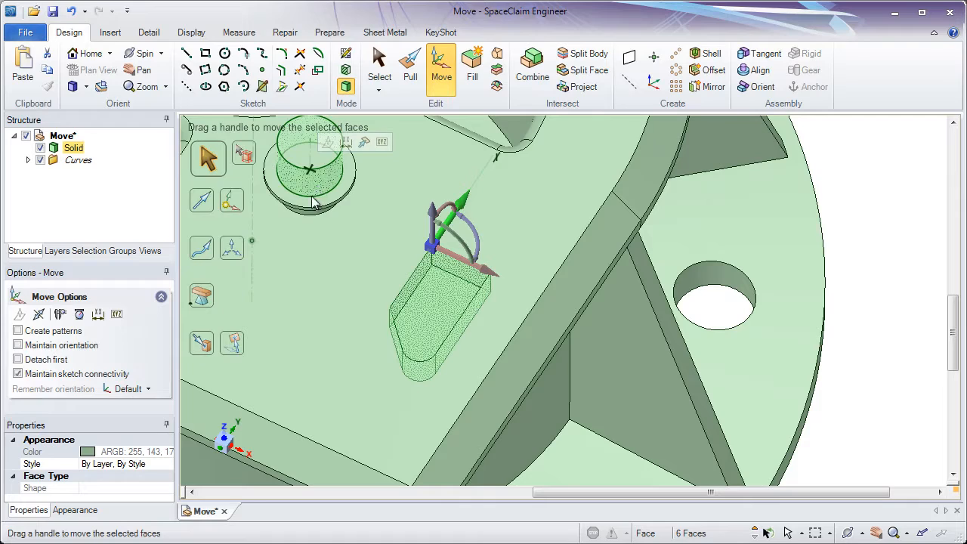
{"action": "middle_click_drag", "start_coordinate": [437, 310], "coordinate": [433, 345]}
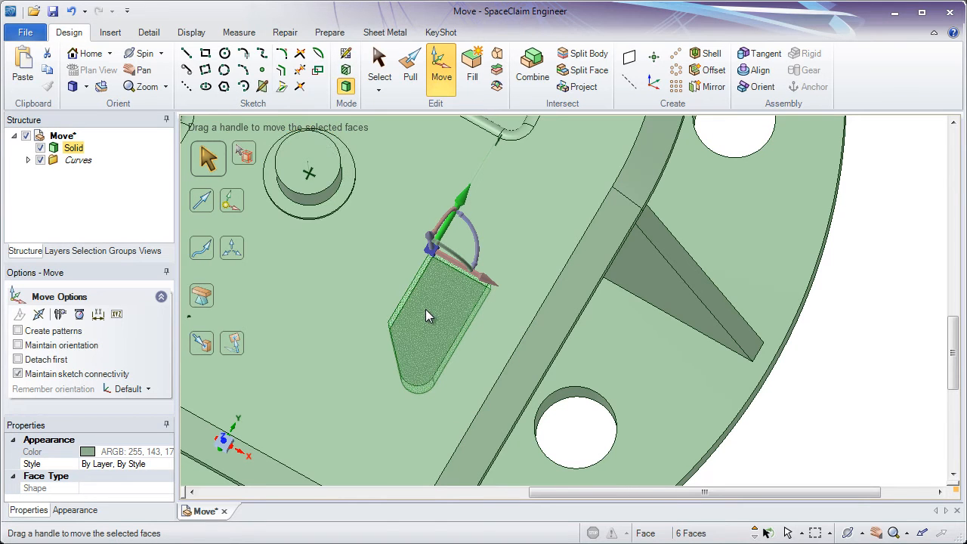
{"action": "middle_click_drag", "start_coordinate": [425, 317], "coordinate": [427, 276]}
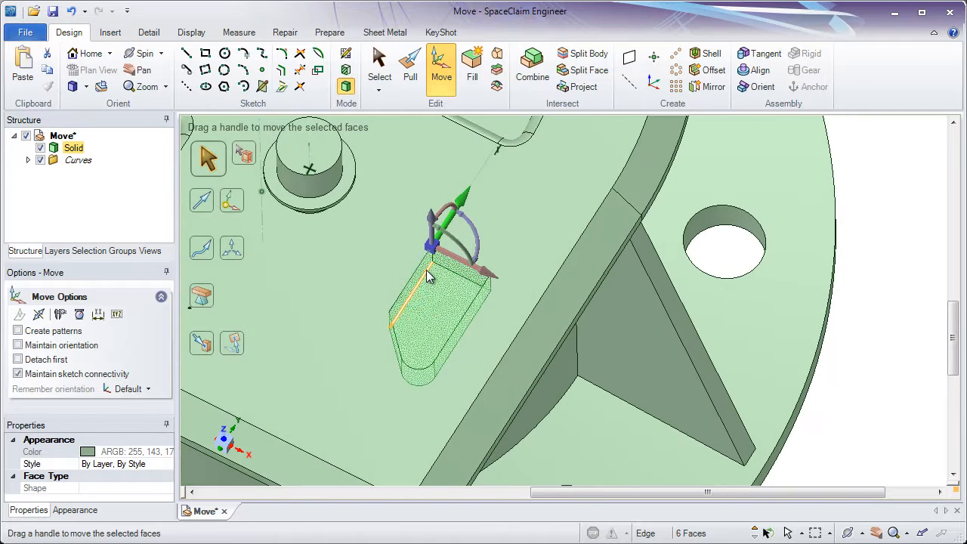
Add a ruler dimension along the pocket's length axis from the Move handle to the large central hub and set it to 20 mm
{"action": "left_click", "coordinate": [99, 315]}
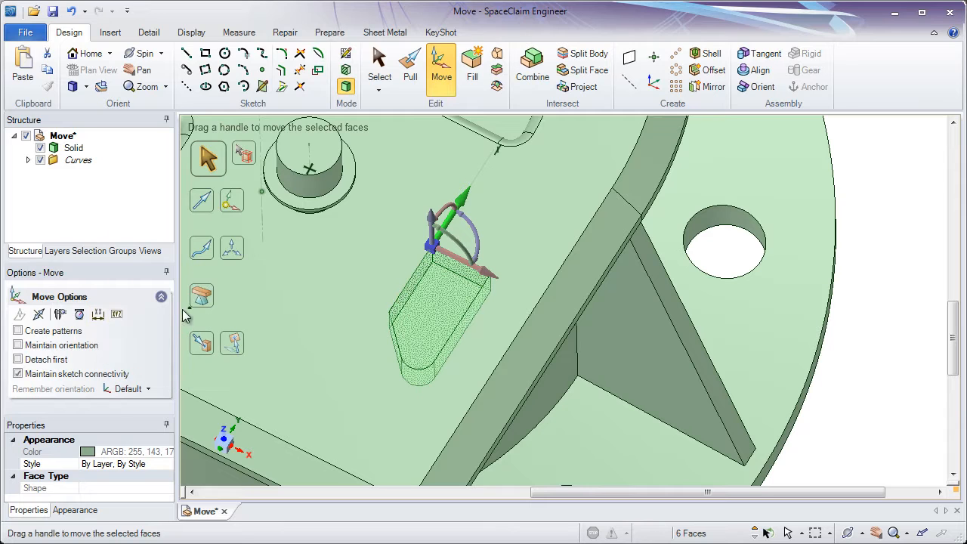
{"action": "middle_click_drag", "start_coordinate": [370, 227], "coordinate": [380, 199], "text": "ctrl"}
{"action": "middle_click_drag", "start_coordinate": [380, 200], "coordinate": [425, 271], "text": "shift"}
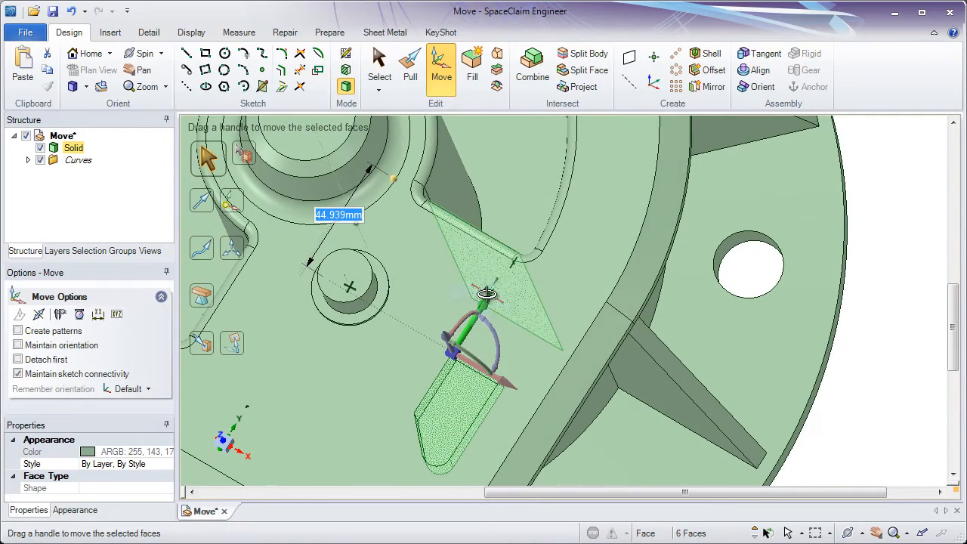
{"action": "middle_click_drag", "start_coordinate": [488, 297], "coordinate": [490, 325]}
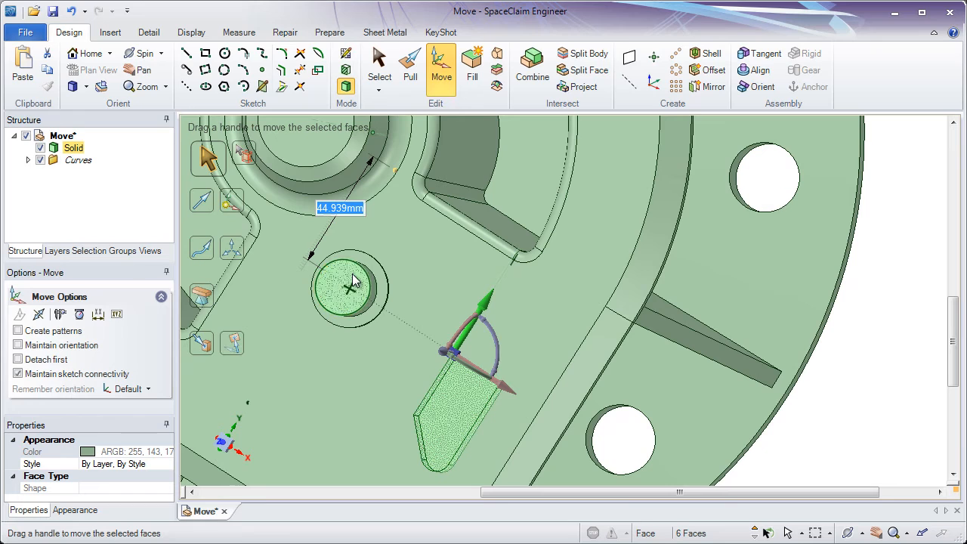
{"action": "type", "text": "20"}
{"action": "key", "text": "Return"}
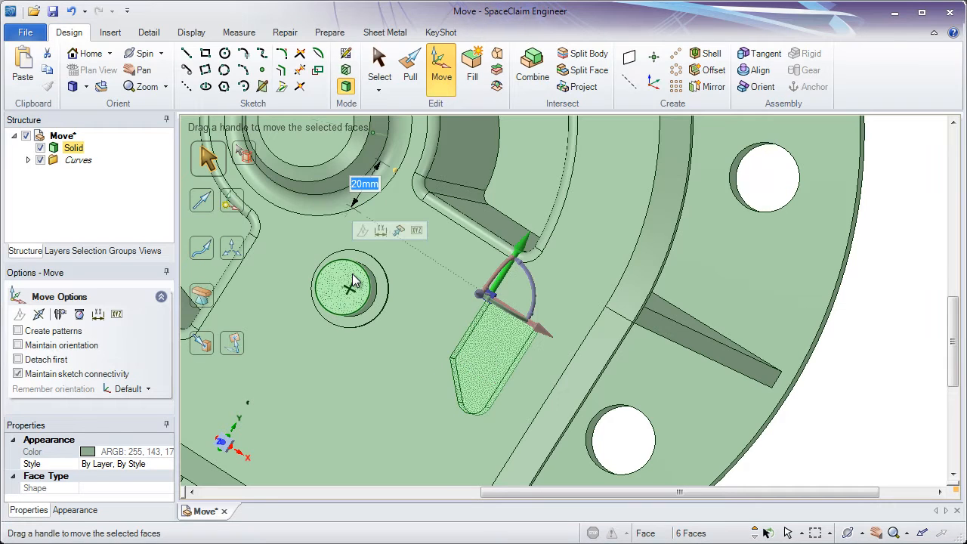
Change the pocket's ruler distance from the central hub to 10 mm and finally to 25 mm
{"action": "type", "text": "10"}
{"action": "key", "text": "Return"}
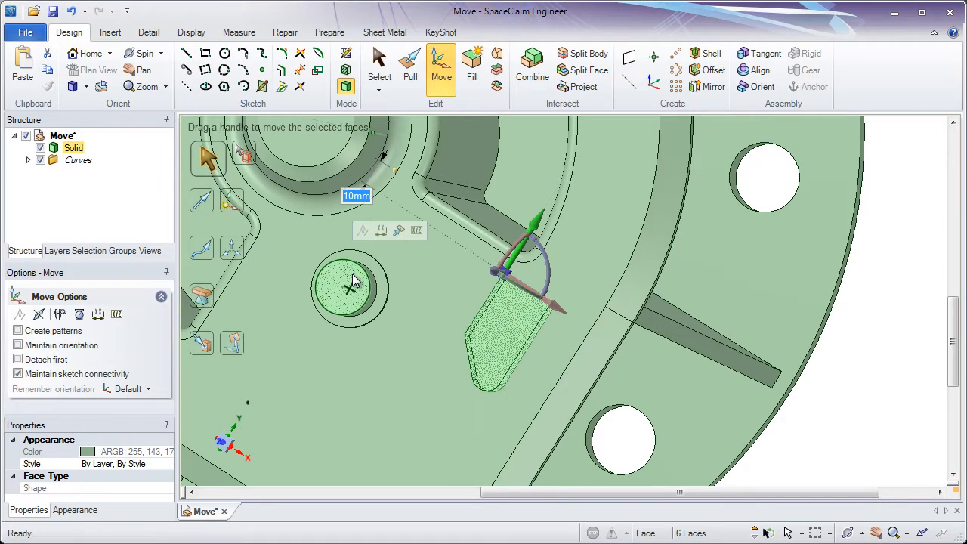
{"action": "type", "text": "25"}
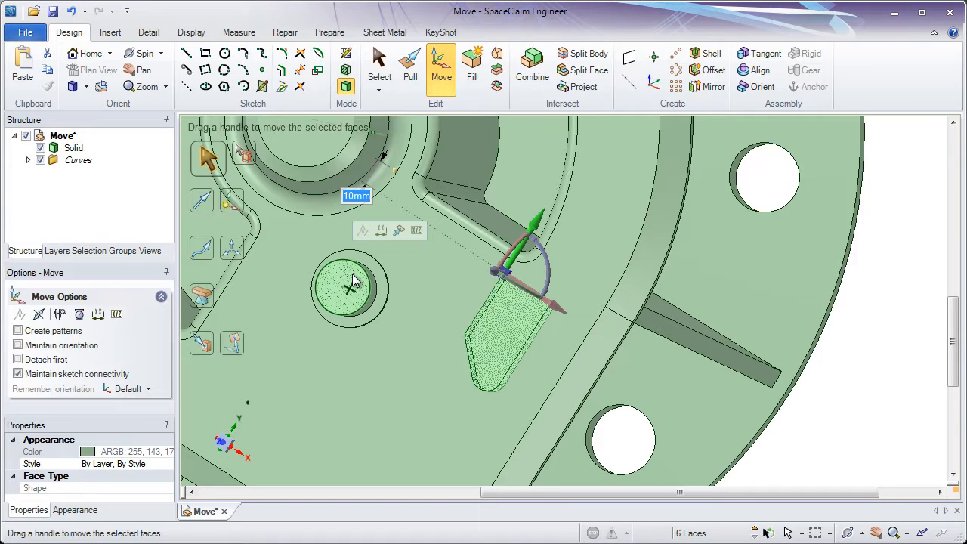
{"action": "key", "text": "Return"}
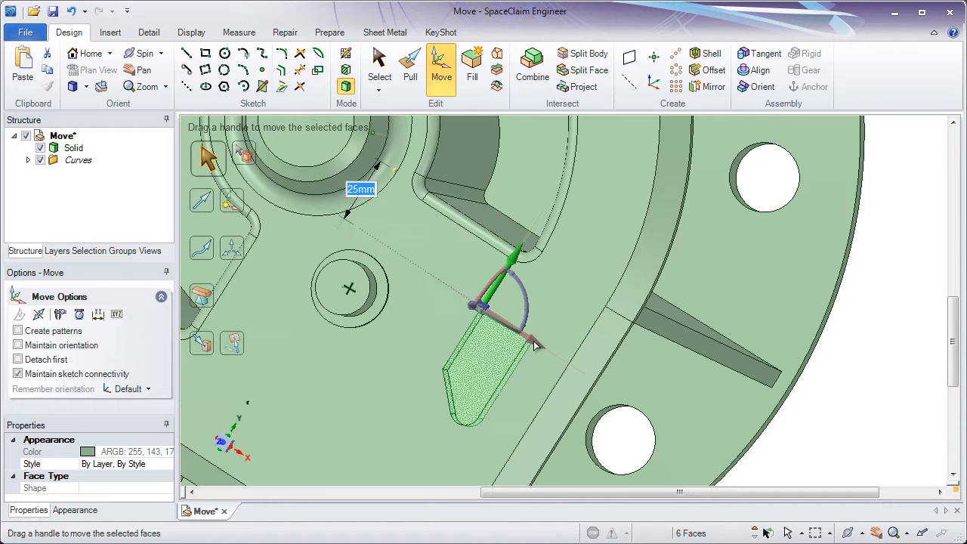
Activate the pocket's width axis, add a ruler to the top face's straight outer edge, set it to 25 mm and clear the selection
{"action": "left_click", "coordinate": [532, 341]}
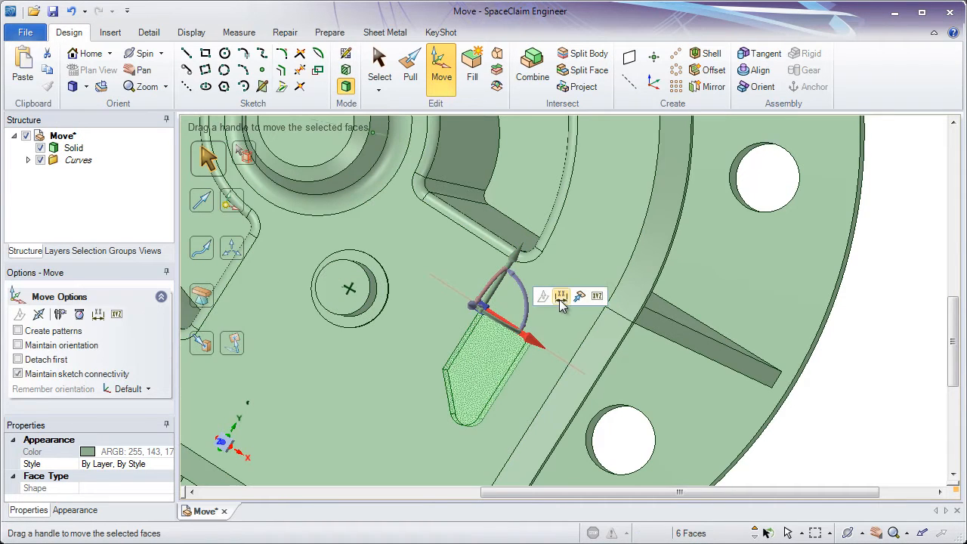
{"action": "left_click", "coordinate": [561, 300]}
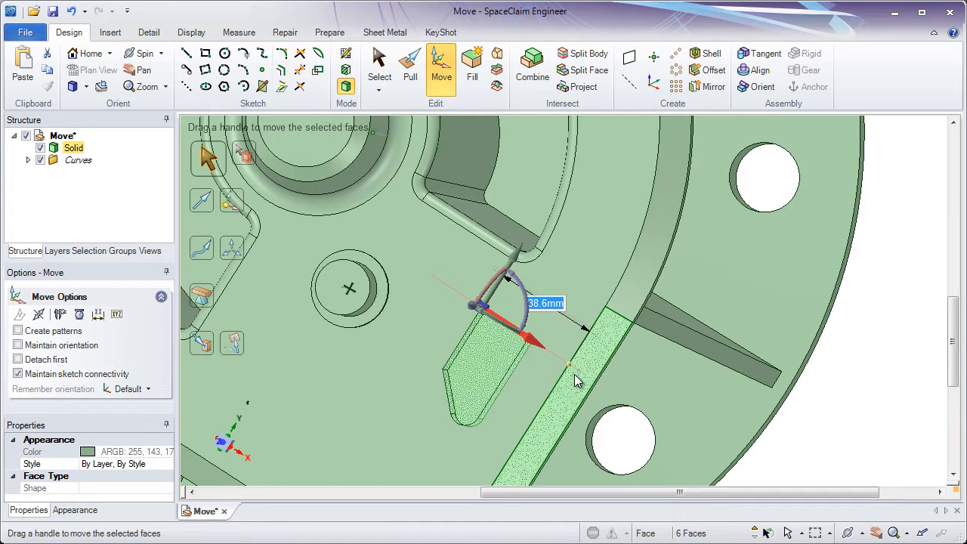
{"action": "type", "text": "25"}
{"action": "key", "text": "Return"}
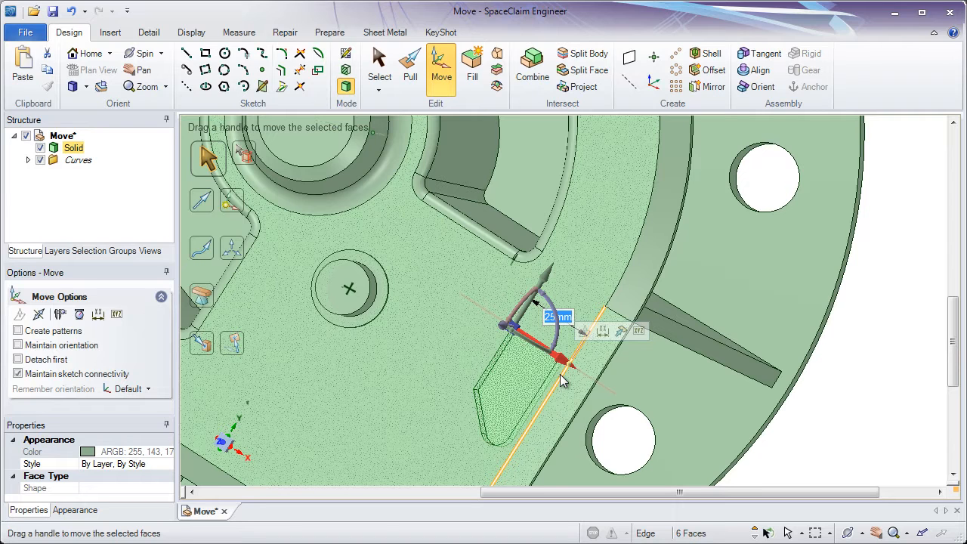
{"action": "middle_click_drag", "start_coordinate": [560, 374], "coordinate": [574, 325]}
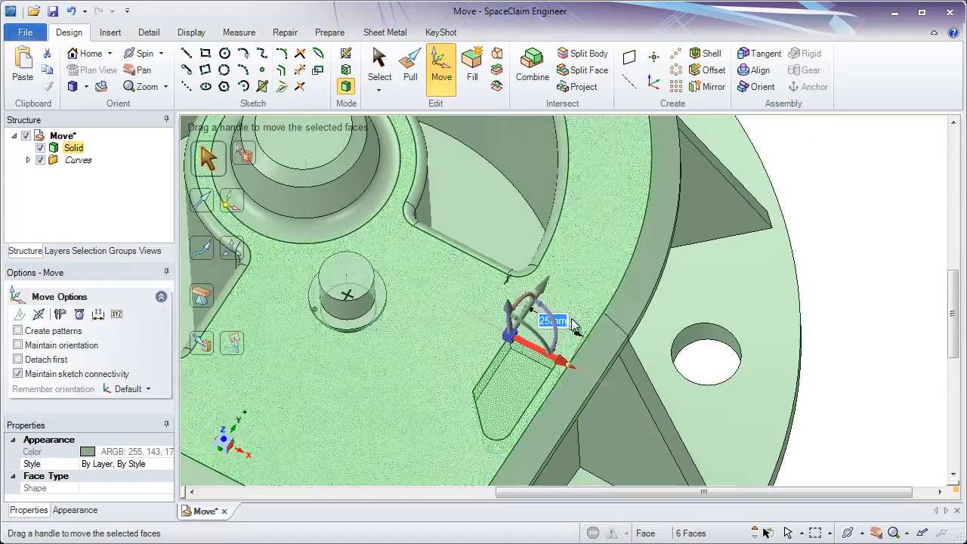
{"action": "middle_click_drag", "start_coordinate": [531, 352], "coordinate": [524, 419], "text": "ctrl"}
{"action": "middle_click_drag", "start_coordinate": [524, 414], "coordinate": [533, 345], "text": "shift"}
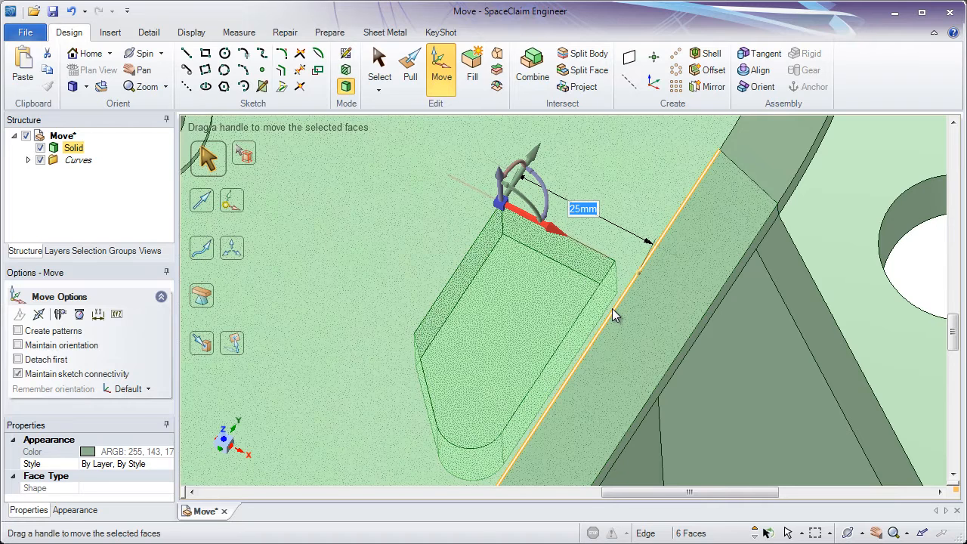
{"action": "key", "text": "Escape"}
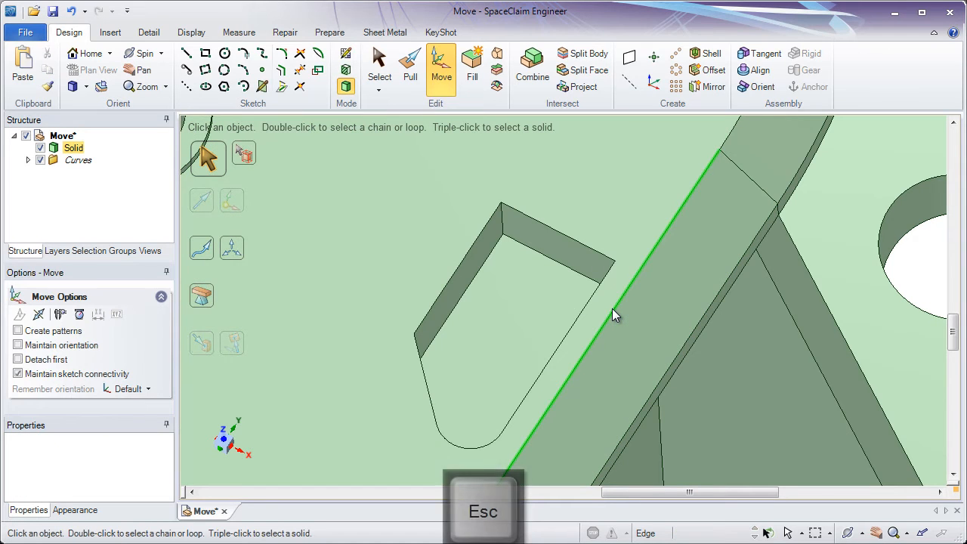
Select the pocket's straight end wall and rotate it about the handle's vertical axis to 15°
{"action": "left_click", "coordinate": [543, 243]}
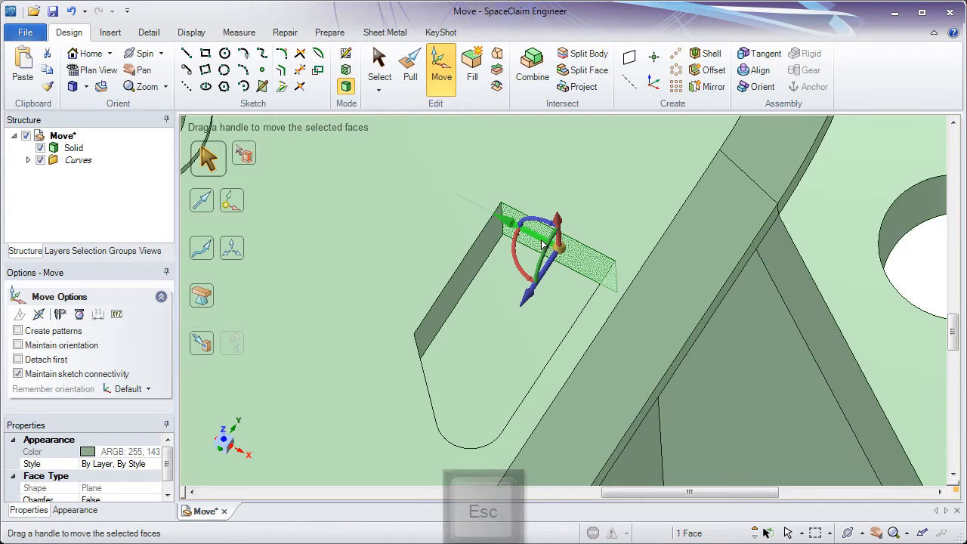
{"action": "middle_click_drag", "start_coordinate": [543, 242], "coordinate": [527, 280], "text": "ctrl"}
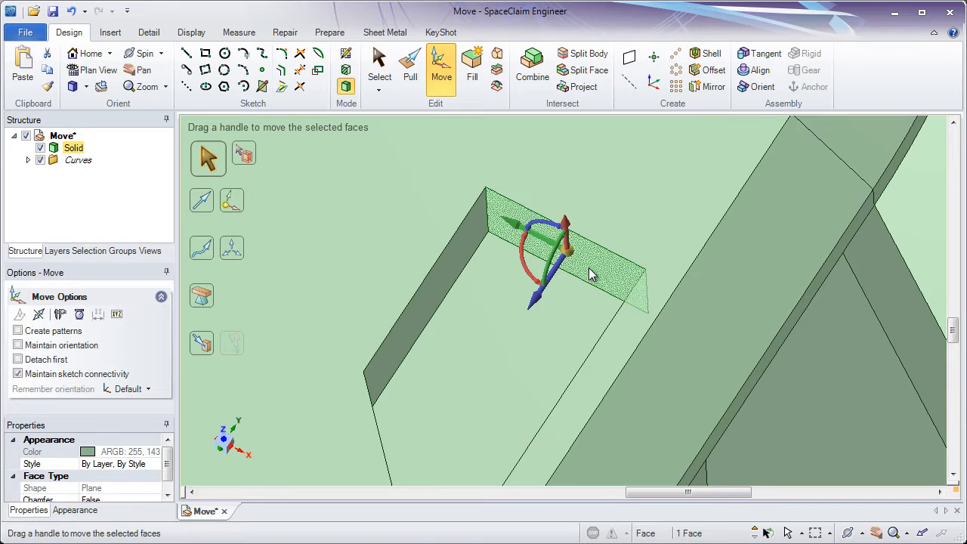
{"action": "left_click", "coordinate": [521, 262]}
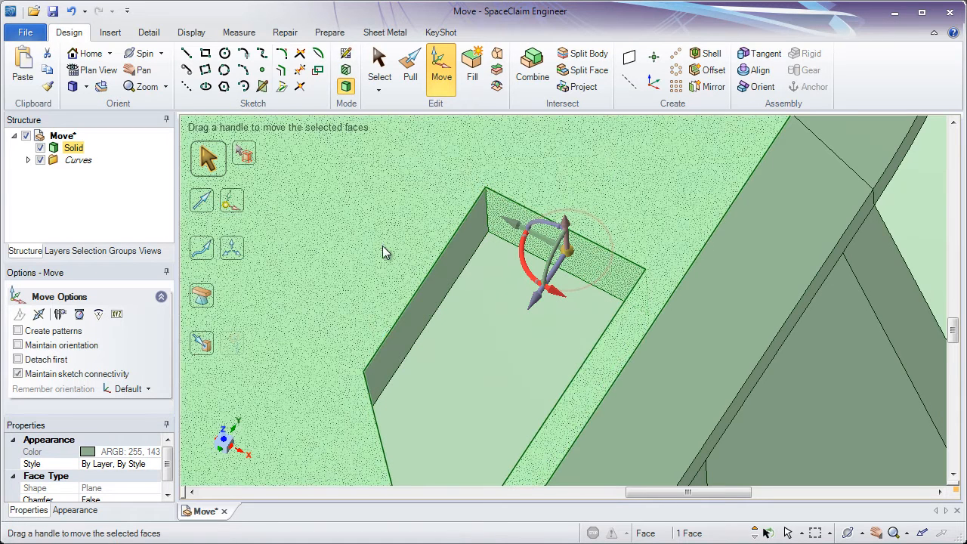
{"action": "left_click_drag", "start_coordinate": [380, 243], "coordinate": [381, 199]}
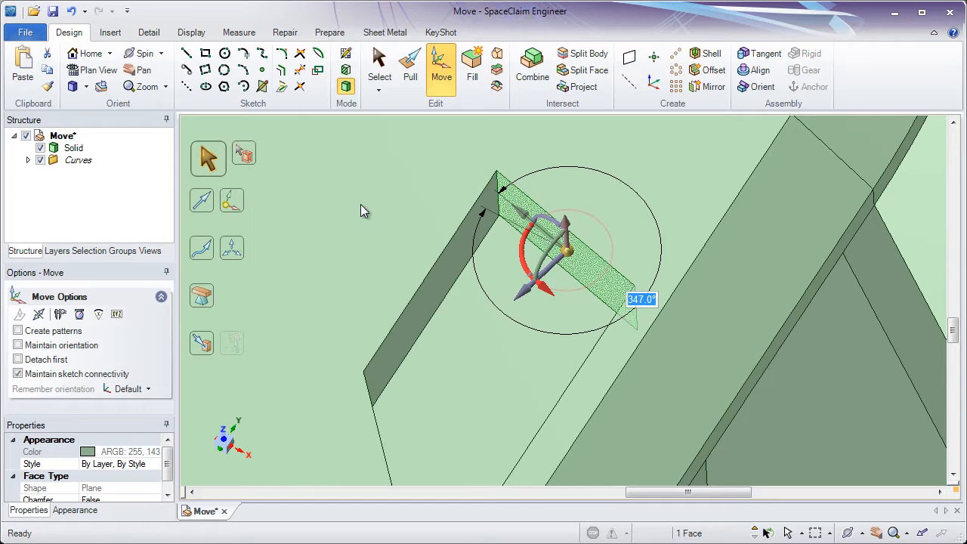
{"action": "left_click_drag", "start_coordinate": [360, 204], "coordinate": [251, 305]}
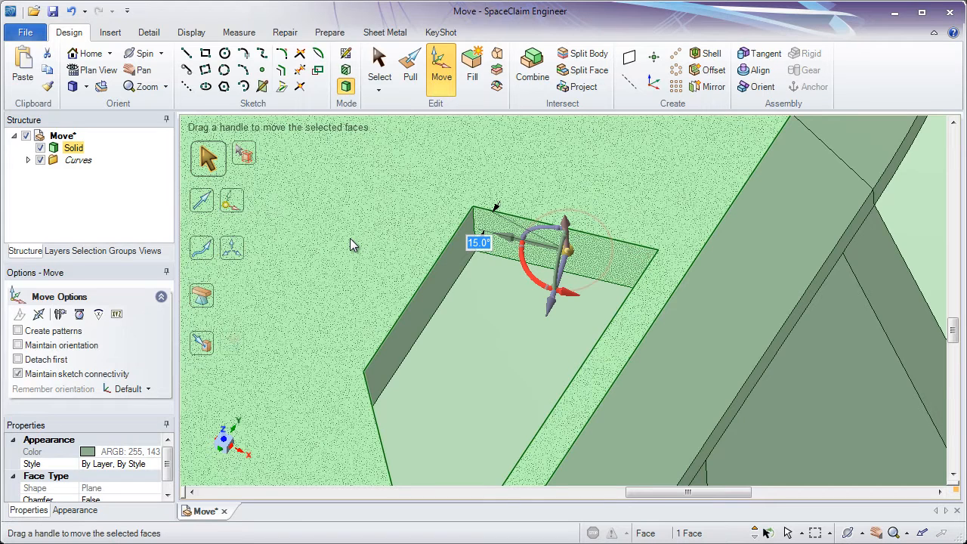
Set the end wall's rotation angle to -15° and finally to 10°
{"action": "type", "text": "-15"}
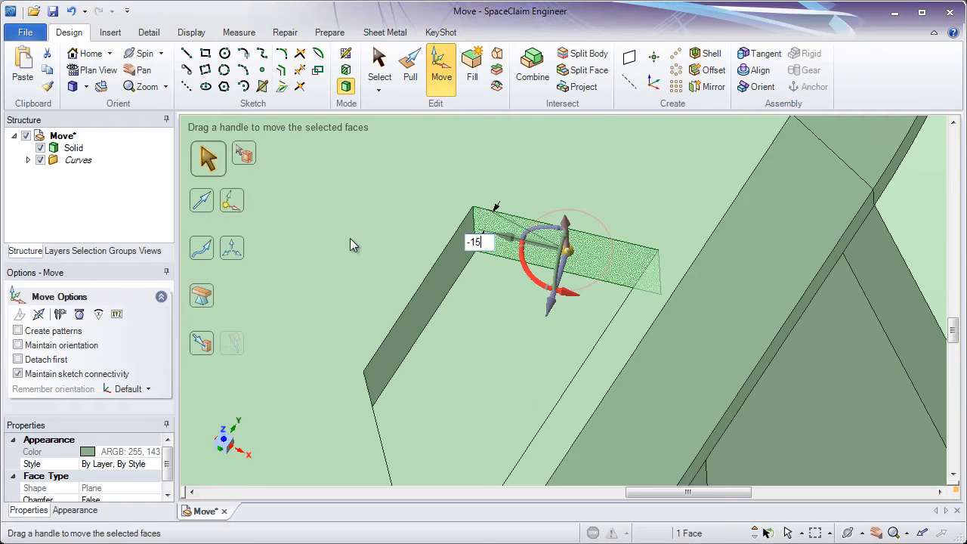
{"action": "key", "text": "Return"}
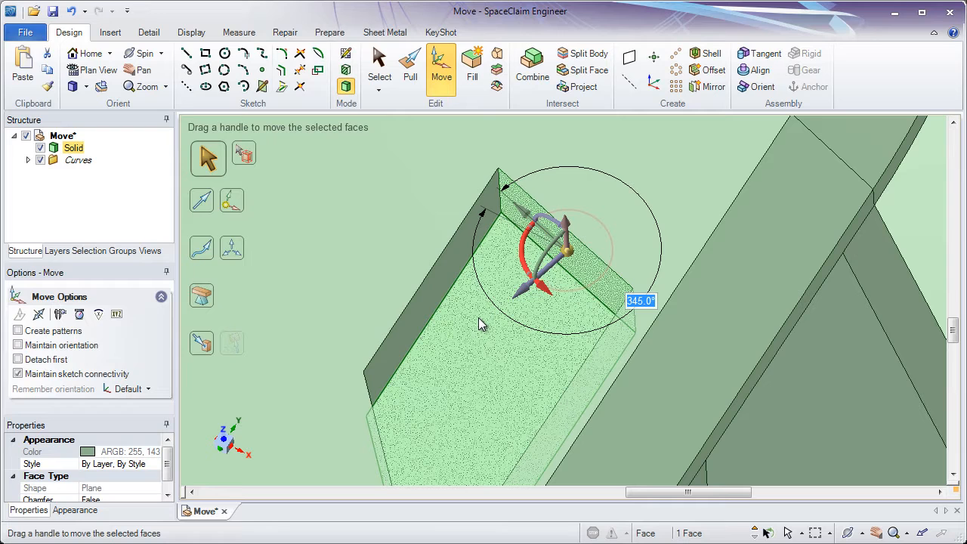
{"action": "type", "text": "10"}
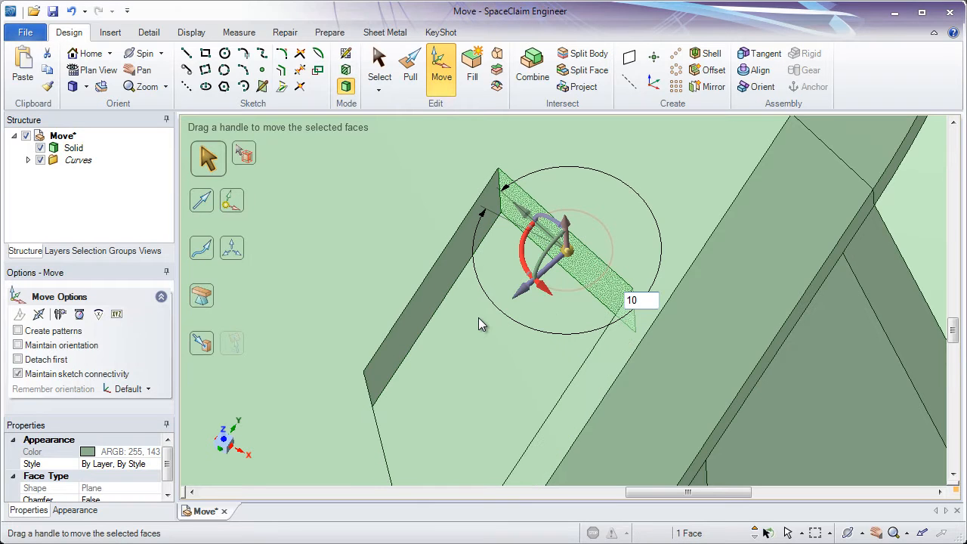
{"action": "key", "text": "Return"}
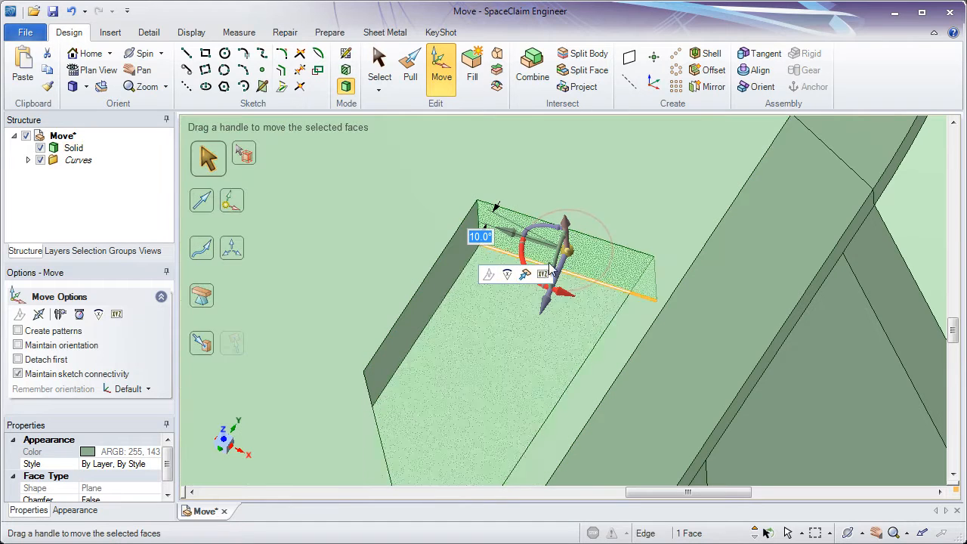
Anchor the Move handle on the corner edge between the end wall and long side wall, and rotate the end wall freely about it
{"action": "middle_click_drag", "start_coordinate": [597, 264], "coordinate": [566, 229]}
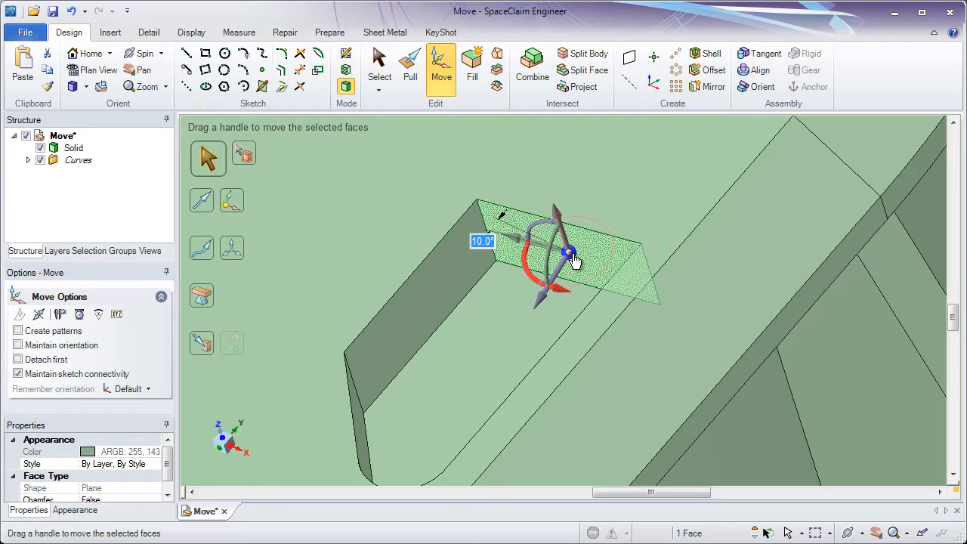
{"action": "left_click_drag", "start_coordinate": [572, 255], "coordinate": [488, 238]}
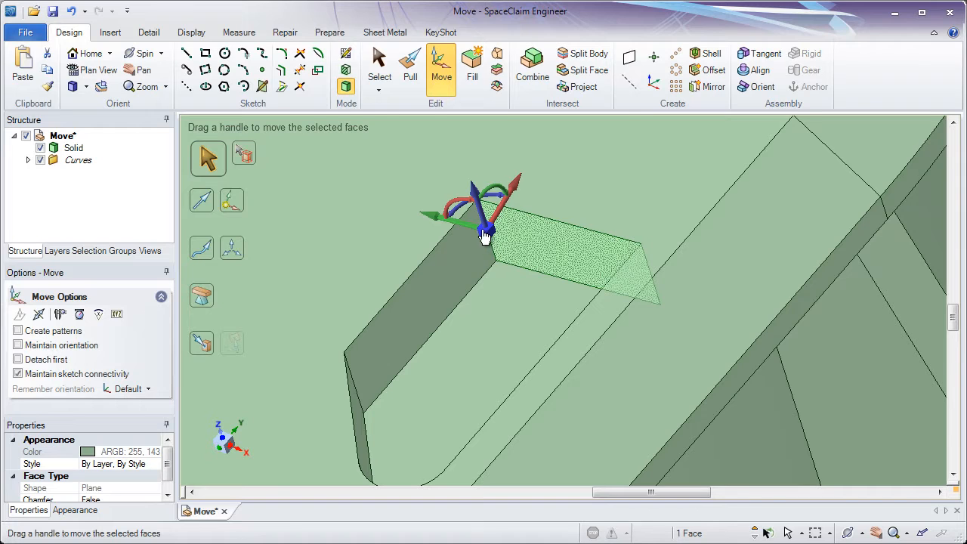
{"action": "left_click_drag", "start_coordinate": [463, 209], "coordinate": [440, 210]}
{"action": "key", "text": "Escape"}
Select the pocket's long side wall nearest the boss and move it slightly outward with the Move tool
{"action": "middle_click_drag", "start_coordinate": [437, 279], "coordinate": [434, 246], "text": "ctrl"}
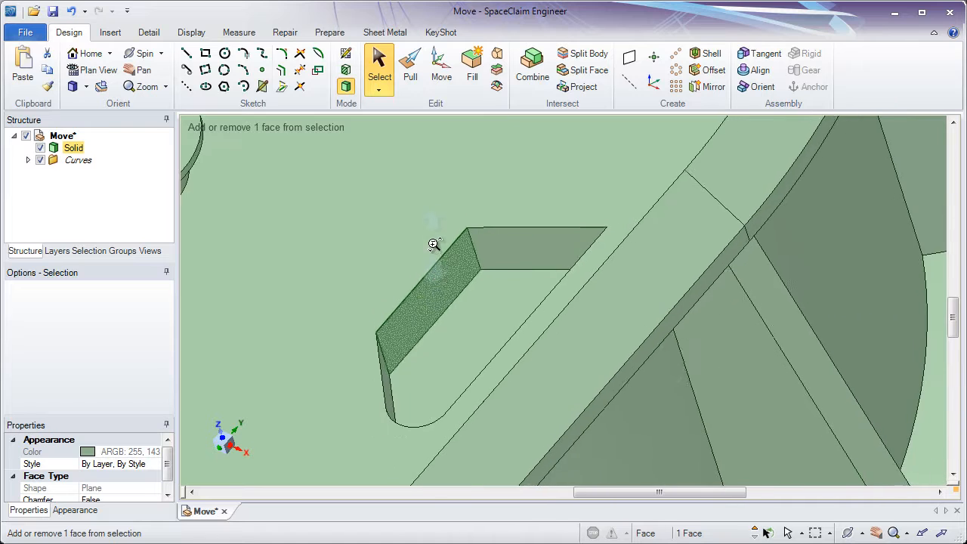
{"action": "middle_click_drag", "start_coordinate": [426, 294], "coordinate": [513, 277], "text": "shift"}
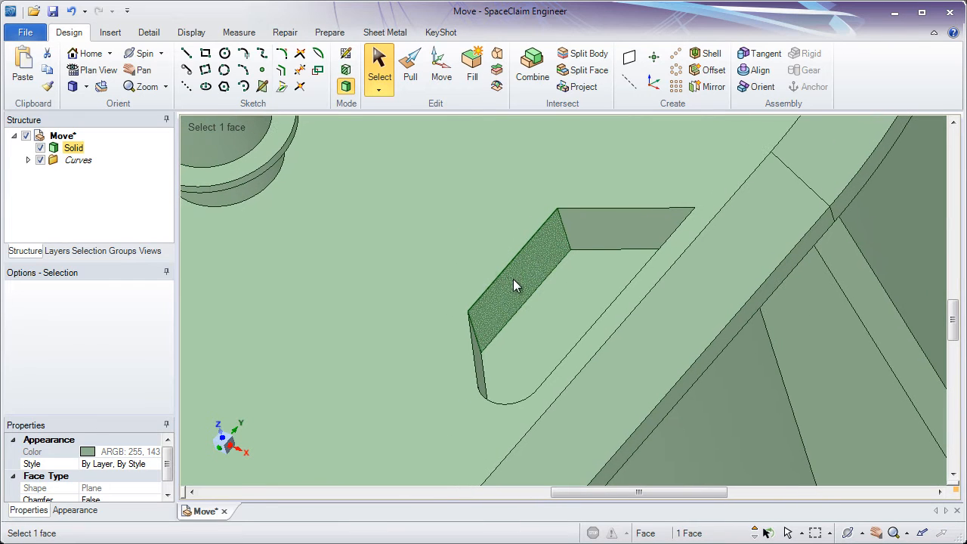
{"action": "left_click", "coordinate": [441, 72]}
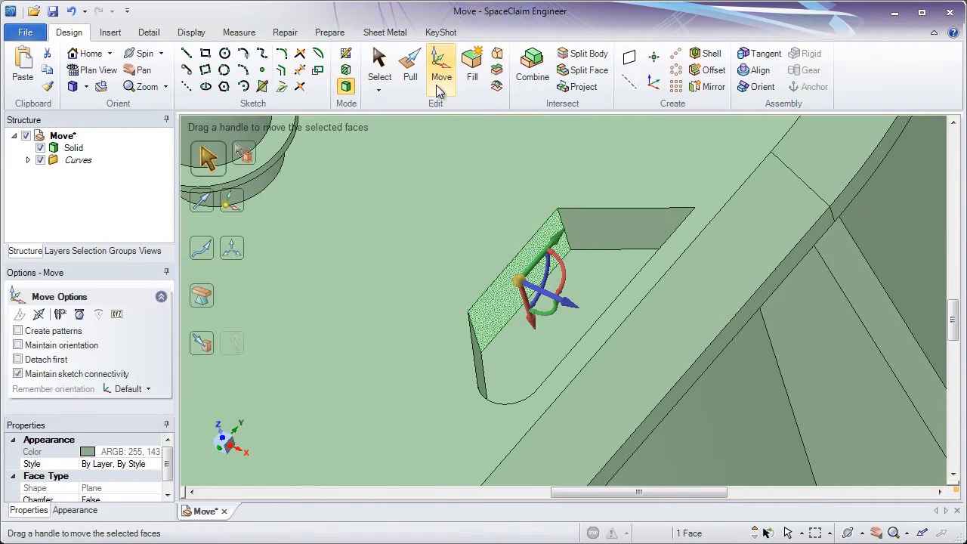
{"action": "left_click_drag", "start_coordinate": [567, 306], "coordinate": [557, 325]}
Try to pull the long side wall about 9.4 mm into the pocket together with its two vertical end edges
{"action": "left_click", "coordinate": [410, 75]}
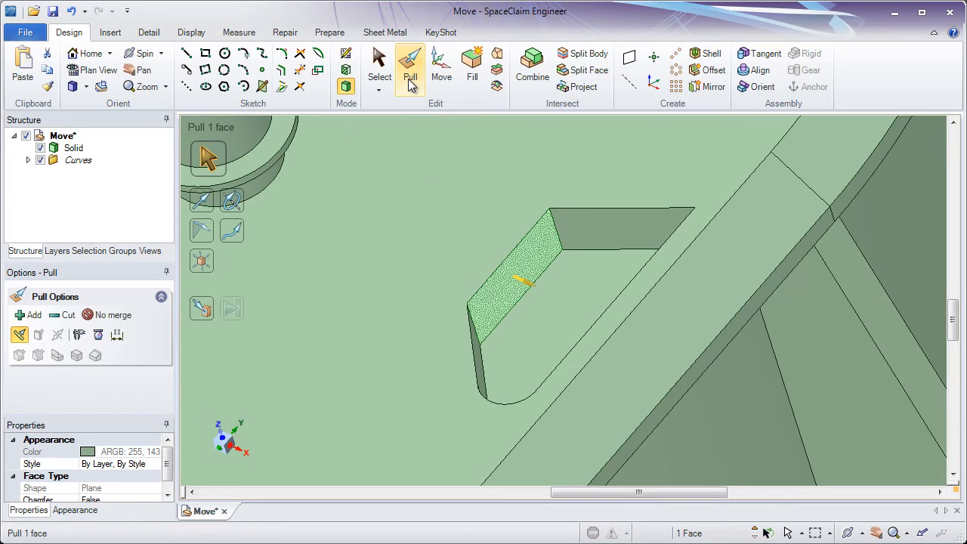
{"action": "left_click", "coordinate": [476, 332], "text": "ctrl"}
{"action": "left_click", "coordinate": [555, 228], "text": "ctrl"}
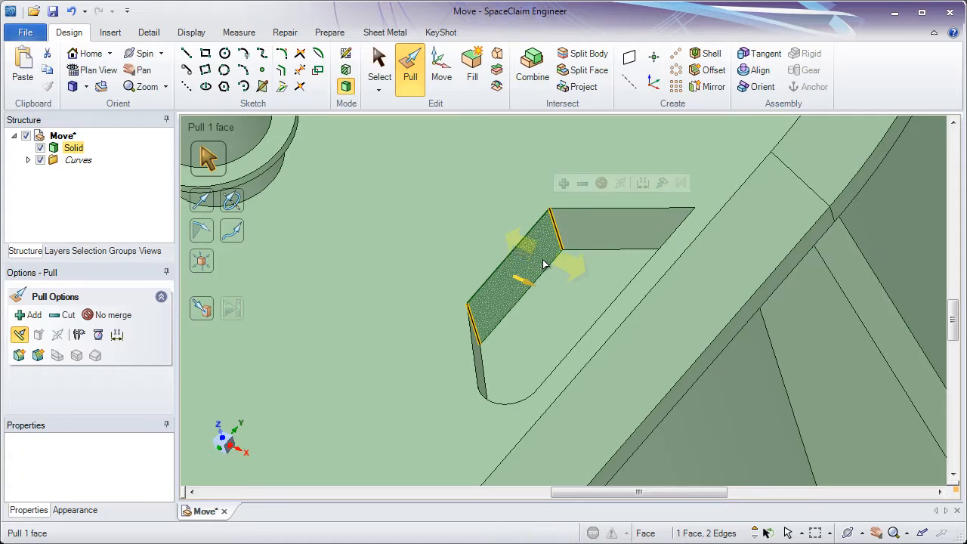
{"action": "left_click_drag", "start_coordinate": [543, 266], "coordinate": [580, 306]}
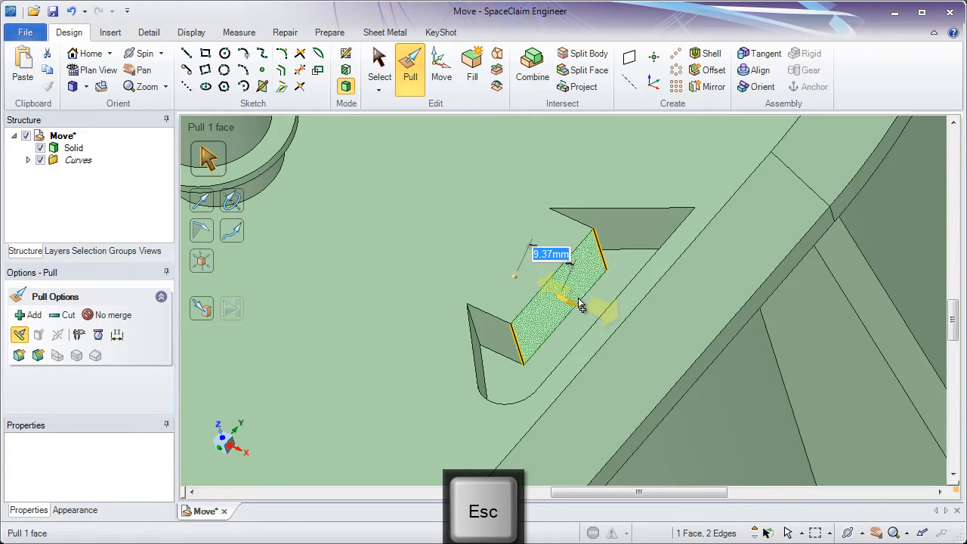
{"action": "key", "text": "Escape"}
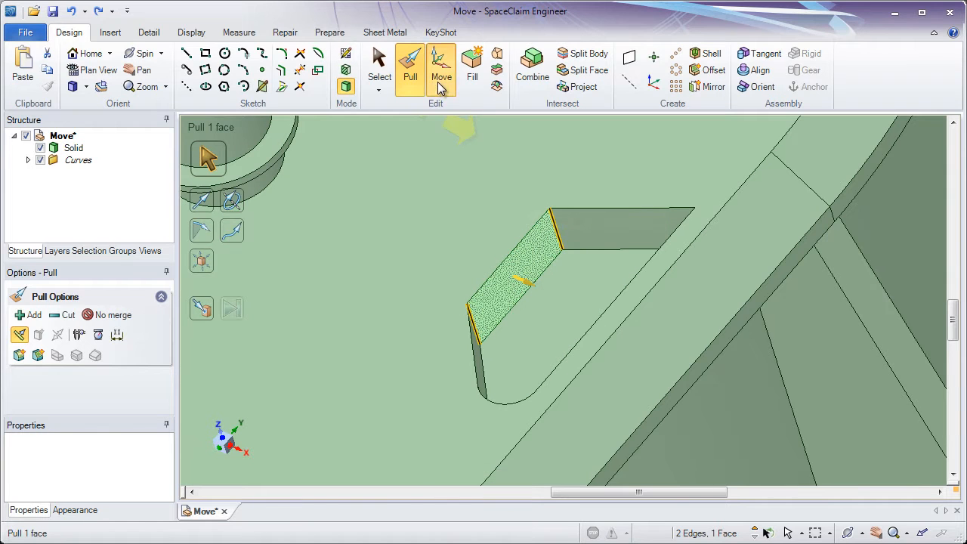
Move the pocket's long side wall together with its two vertical end edges about 3 mm outward with the Move tool
{"action": "left_click", "coordinate": [442, 83]}
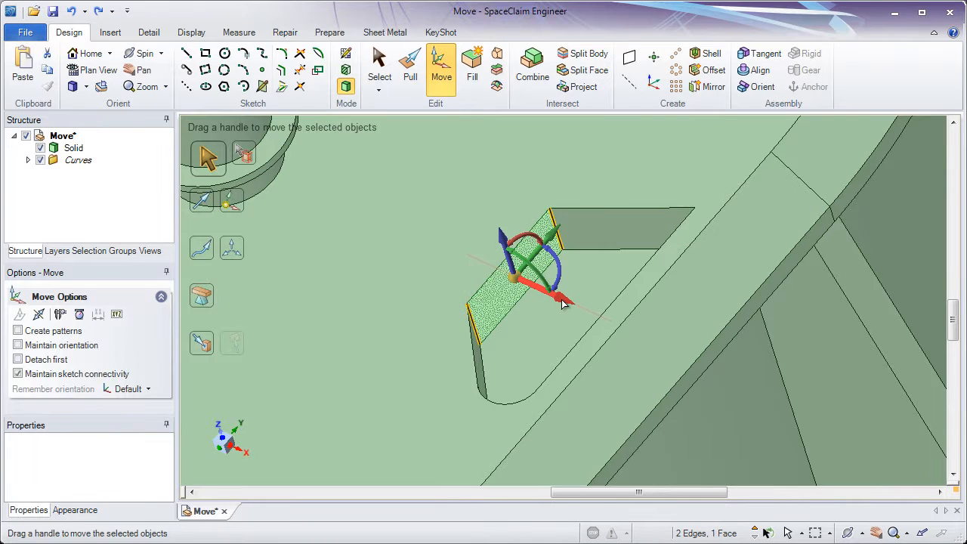
{"action": "mouse_move", "coordinate": [556, 300]}
{"action": "left_mouse_down"}
{"action": "mouse_move", "coordinate": [501, 244]}
{"action": "mouse_move", "coordinate": [534, 286]}
{"action": "mouse_move", "coordinate": [588, 319]}
{"action": "mouse_move", "coordinate": [511, 268]}
{"action": "mouse_move", "coordinate": [589, 323]}
{"action": "mouse_move", "coordinate": [529, 303]}
{"action": "mouse_move", "coordinate": [487, 253]}
{"action": "mouse_move", "coordinate": [547, 300]}
{"action": "left_mouse_up"}
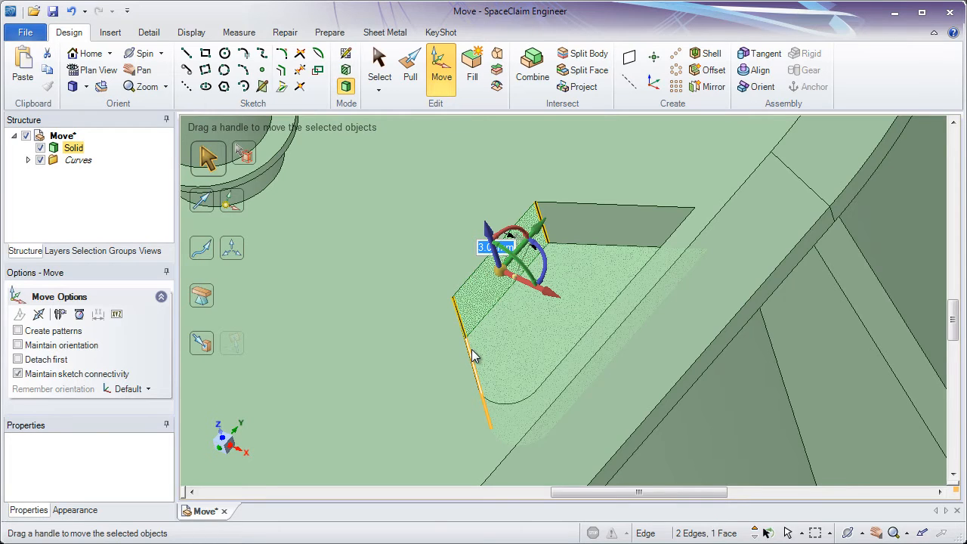
{"action": "middle_click_drag", "start_coordinate": [472, 351], "coordinate": [455, 206], "text": "ctrl"}
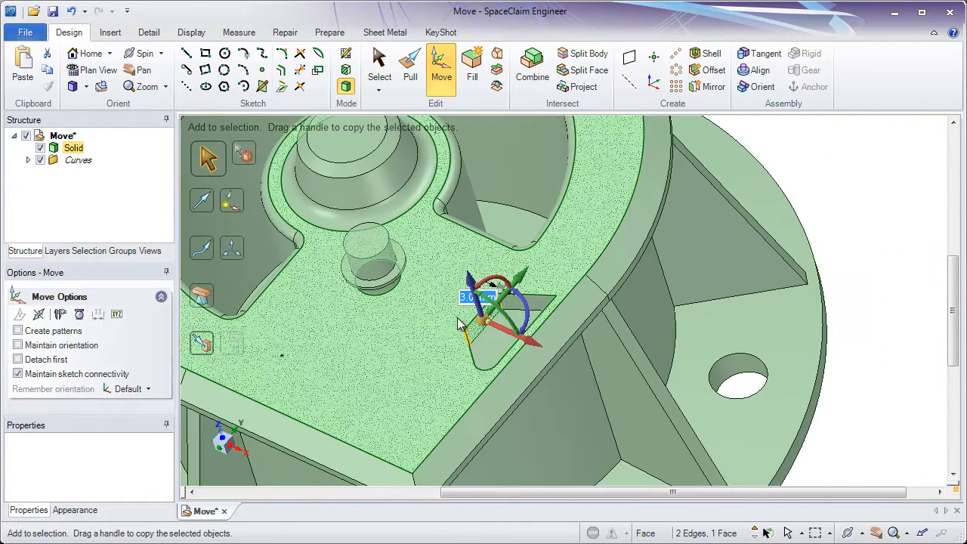
{"action": "middle_click_drag", "start_coordinate": [464, 322], "coordinate": [506, 258], "text": "shift"}
{"action": "left_click", "coordinate": [876, 382]}
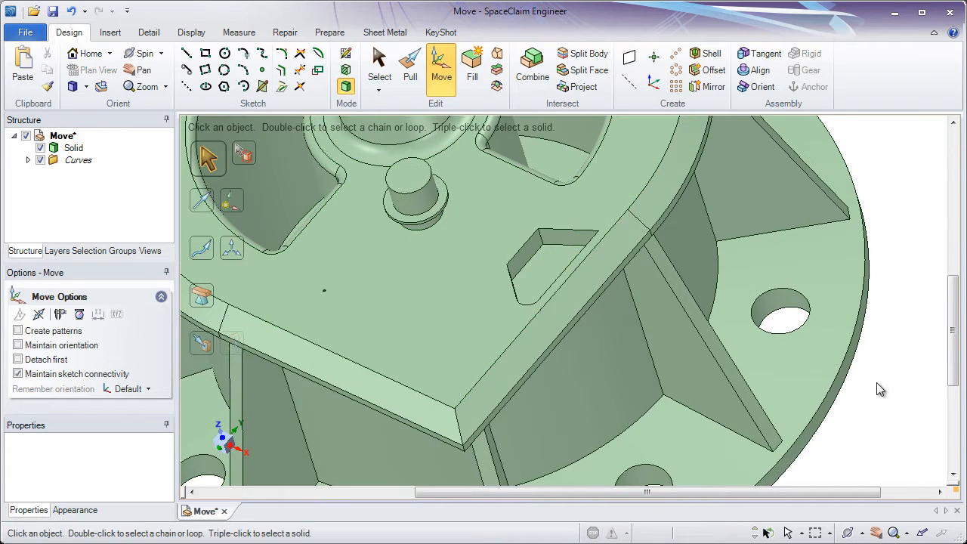
Select all six pocket faces, copy them about 37 mm along the red axis toward the boss, and shift the copy about 8.2 mm along the green axis
{"action": "triple_click", "coordinate": [816, 365]}
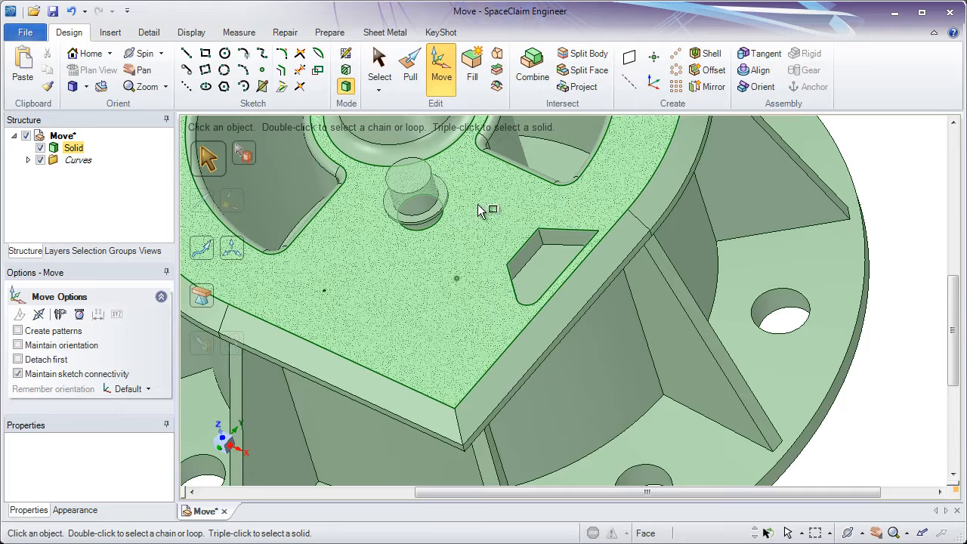
{"action": "left_click_drag", "start_coordinate": [472, 201], "coordinate": [630, 342]}
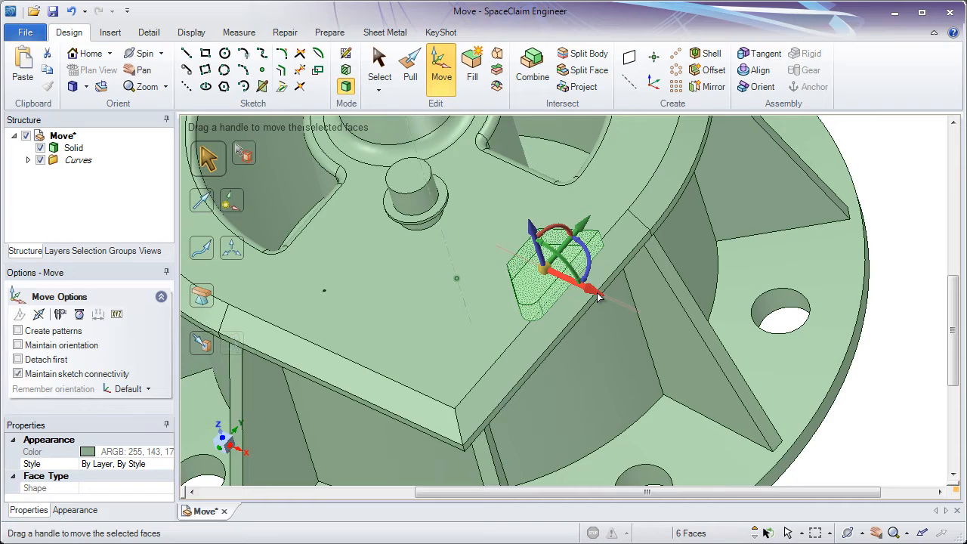
{"action": "key", "text": "ctrl"}
{"action": "left_click_drag", "start_coordinate": [593, 292], "coordinate": [535, 259], "text": "ctrl"}
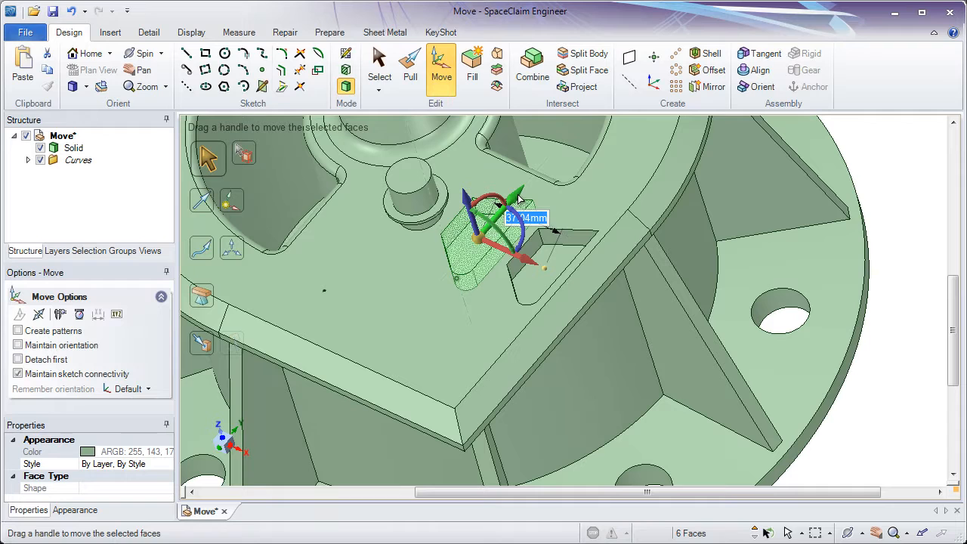
{"action": "left_click_drag", "start_coordinate": [515, 200], "coordinate": [533, 186]}
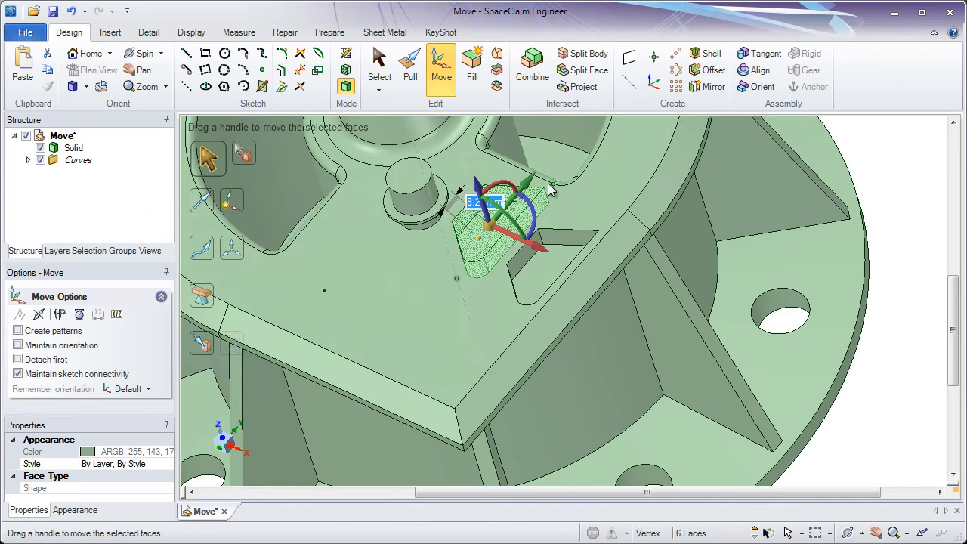
Pull the copied pocket's six faces about 4.4 mm inward to shrink it, and clear the selection
{"action": "left_click", "coordinate": [408, 76]}
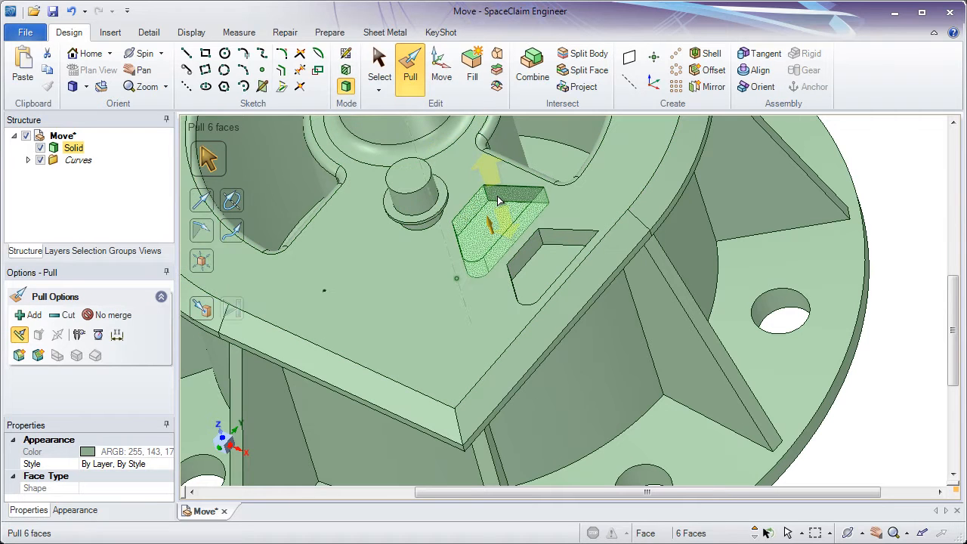
{"action": "left_click_drag", "start_coordinate": [498, 200], "coordinate": [447, 250]}
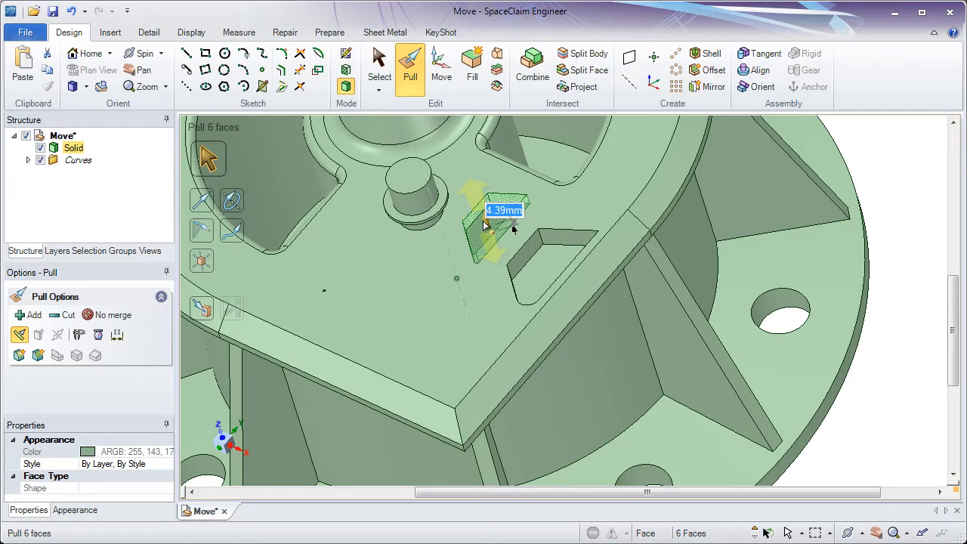
{"action": "left_click", "coordinate": [442, 75]}
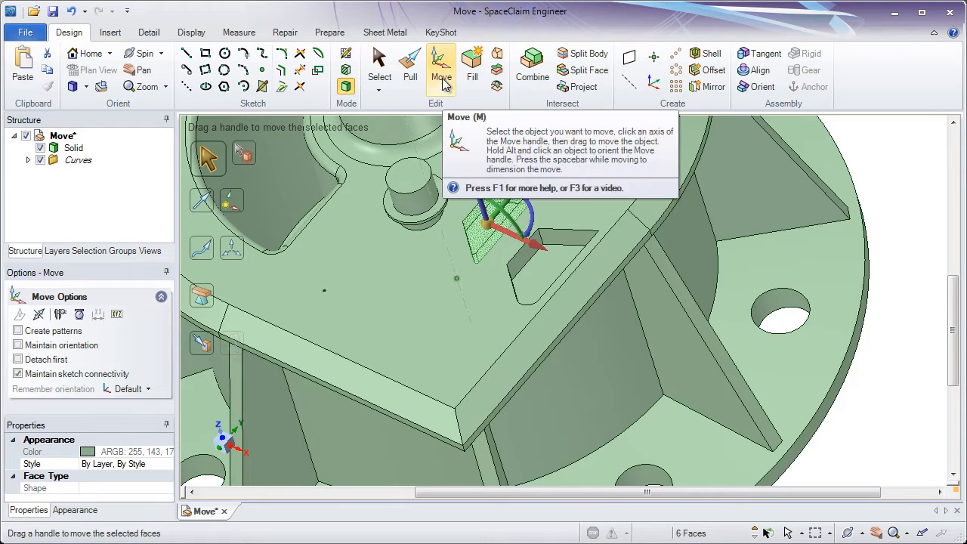
{"action": "left_click", "coordinate": [890, 201]}
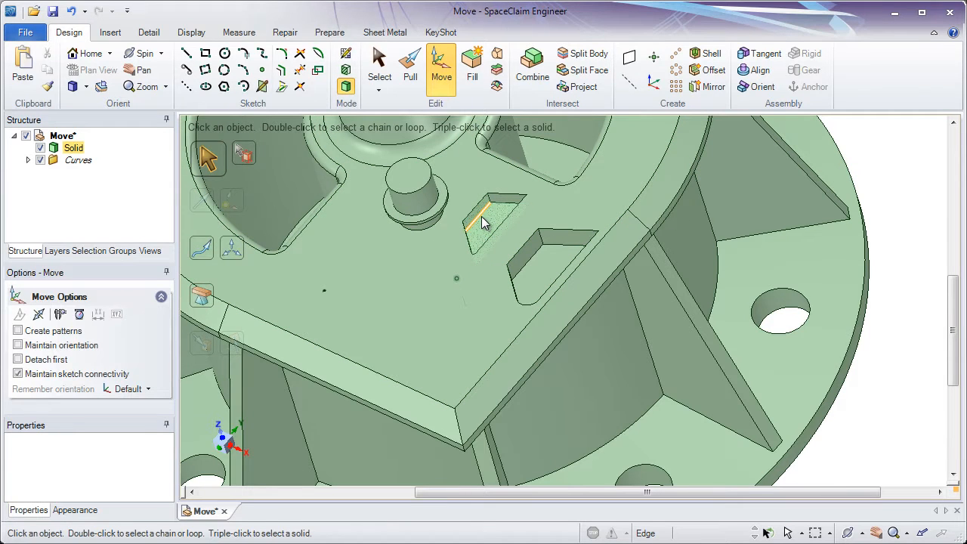
Select the original pocket's six faces and restrict the Move handle to its green axis
{"action": "left_click_drag", "start_coordinate": [554, 259], "coordinate": [623, 343]}
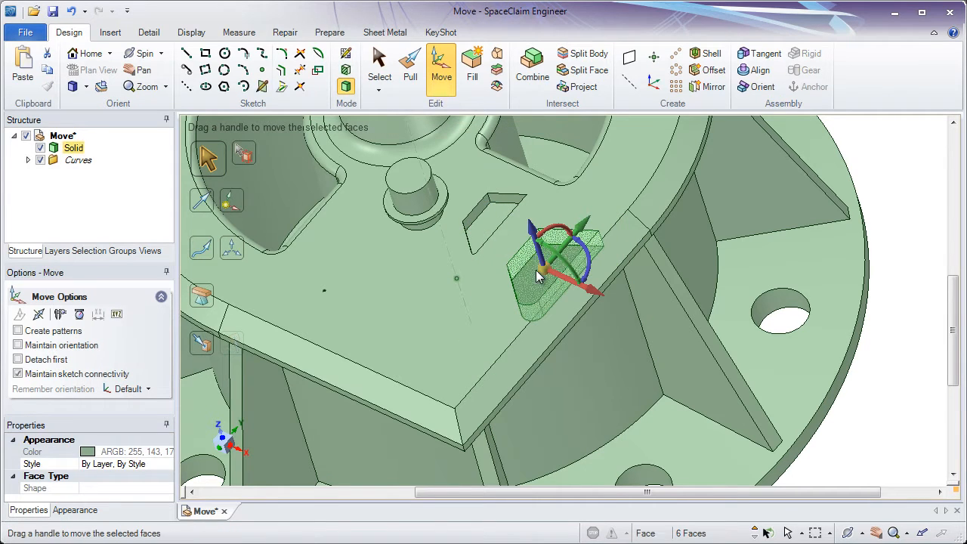
{"action": "left_click", "coordinate": [583, 230]}
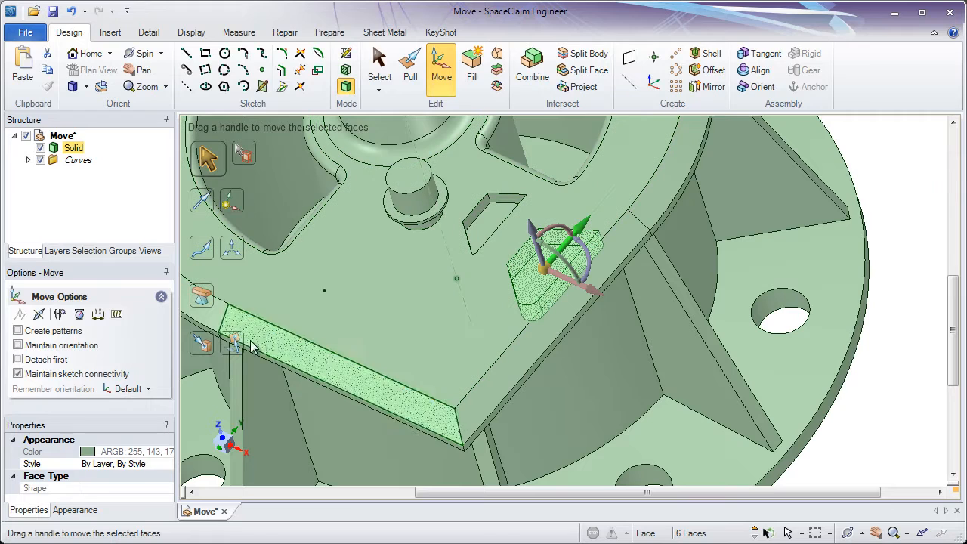
Try to move the original pocket along the green axis up to the sketched point, and undo the move
{"action": "left_click", "coordinate": [206, 349]}
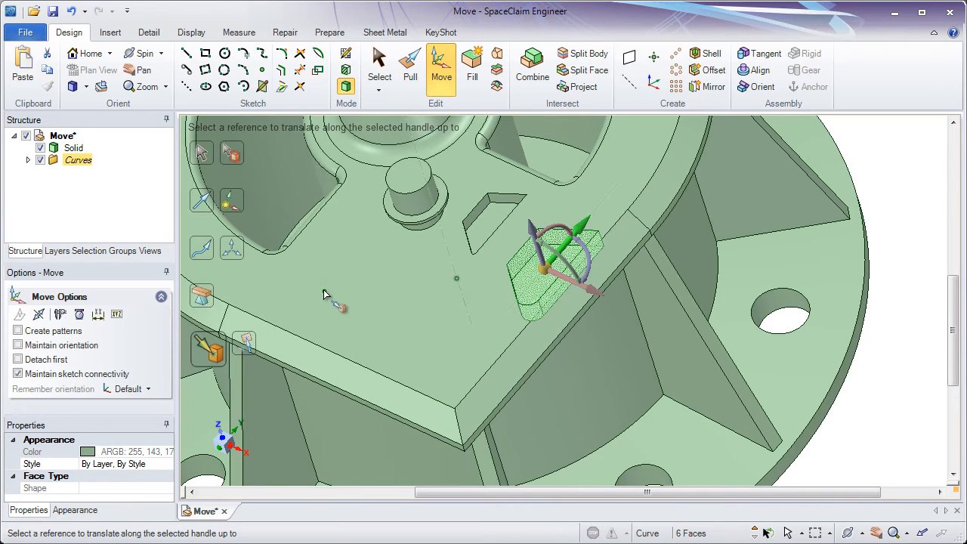
{"action": "left_click", "coordinate": [324, 290]}
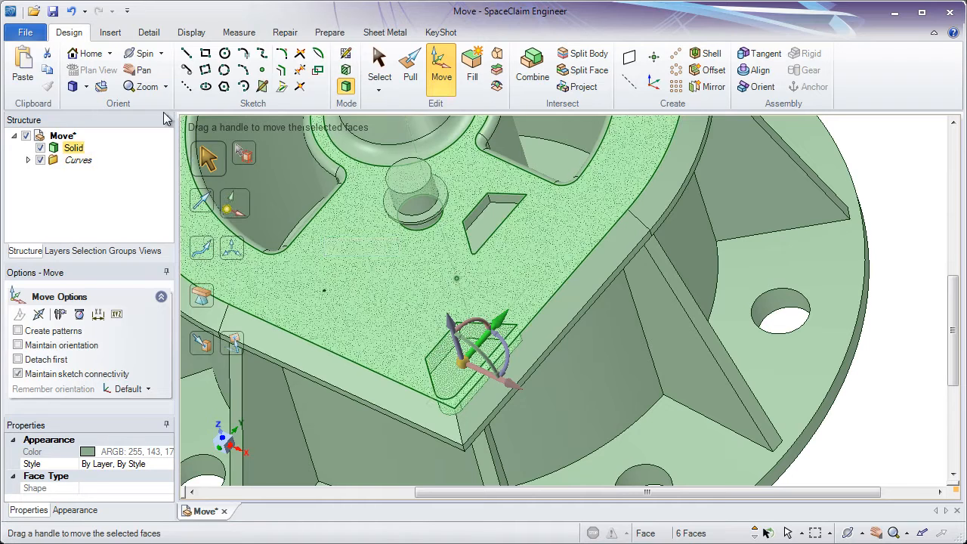
{"action": "left_click", "coordinate": [72, 14]}
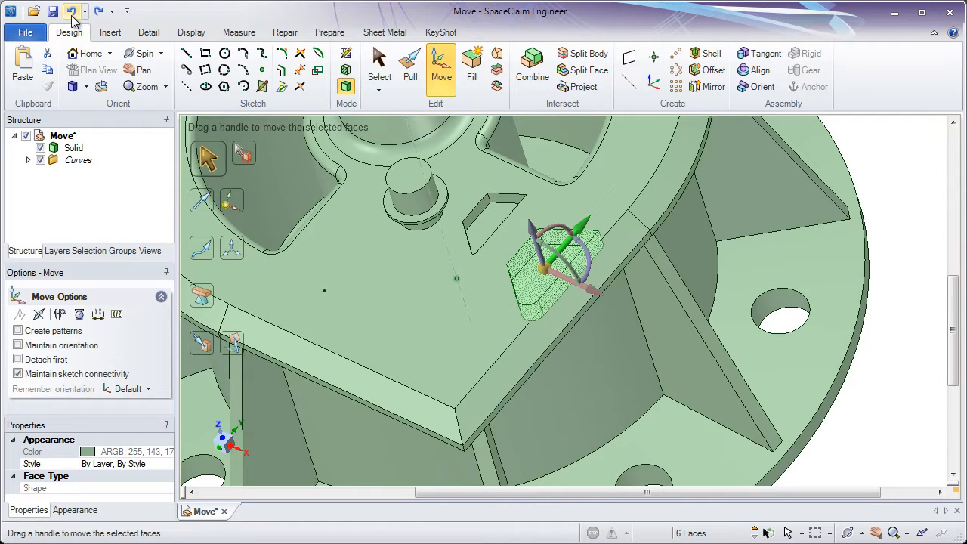
Copy the original pocket along the green axis up to the sketched point with Up To, and clear the selection
{"action": "left_click", "coordinate": [207, 344]}
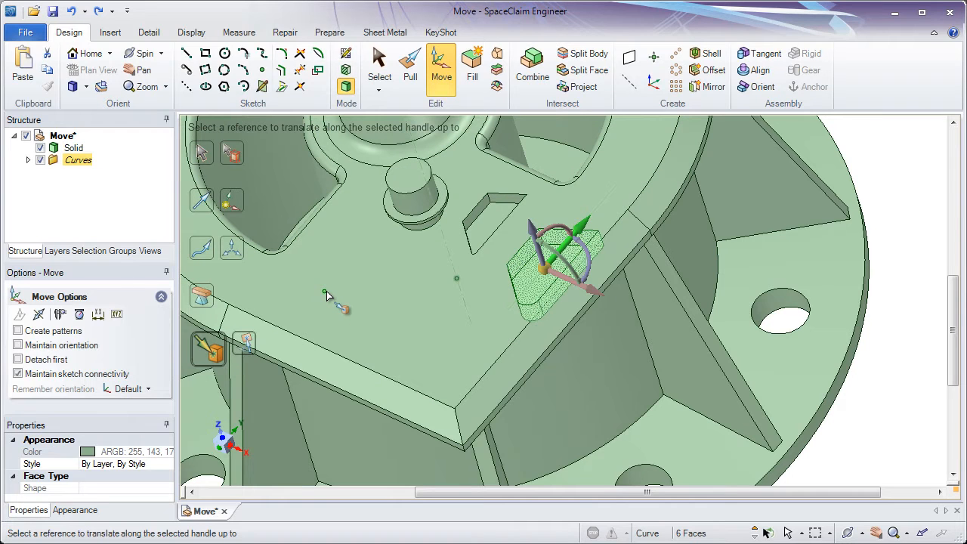
{"action": "left_click", "coordinate": [326, 291]}
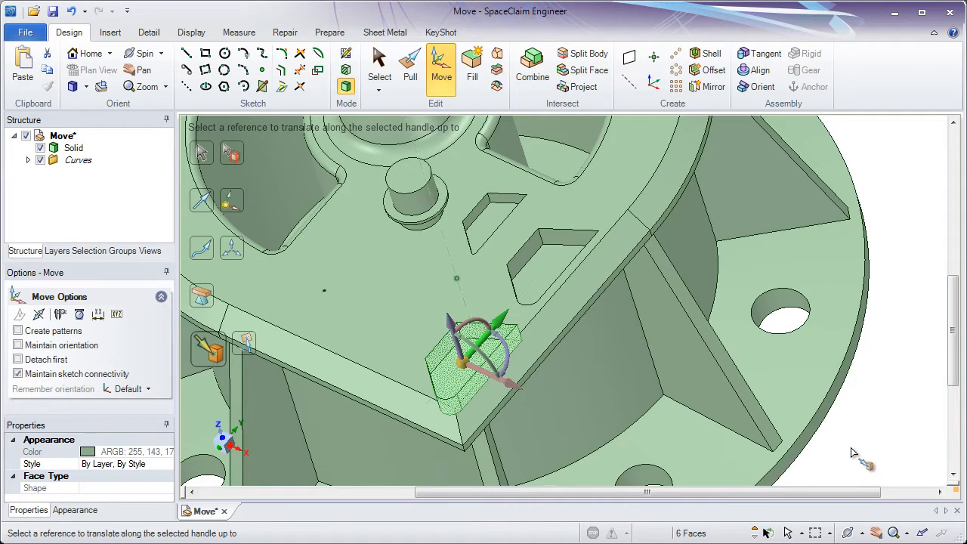
{"action": "middle_click_drag", "start_coordinate": [522, 382], "coordinate": [578, 353]}
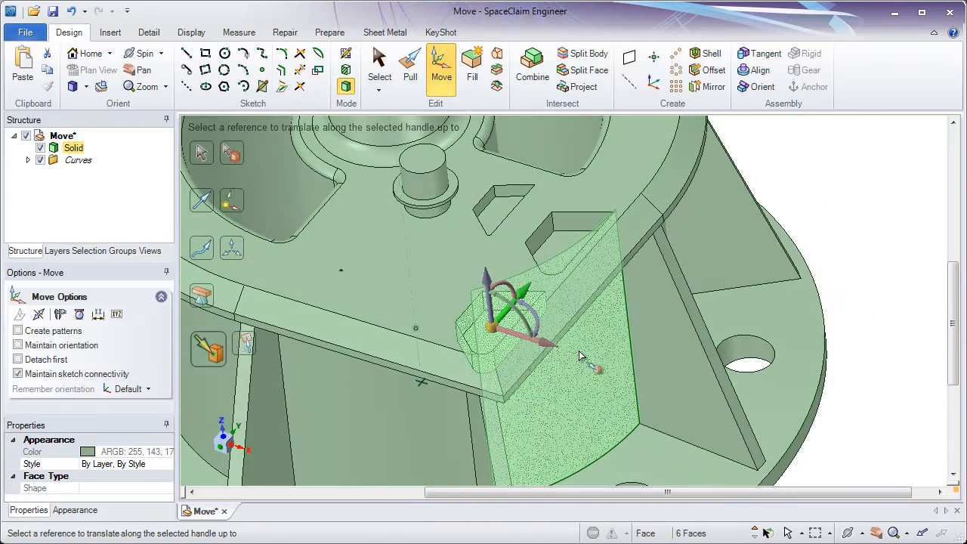
{"action": "left_click", "coordinate": [858, 270]}
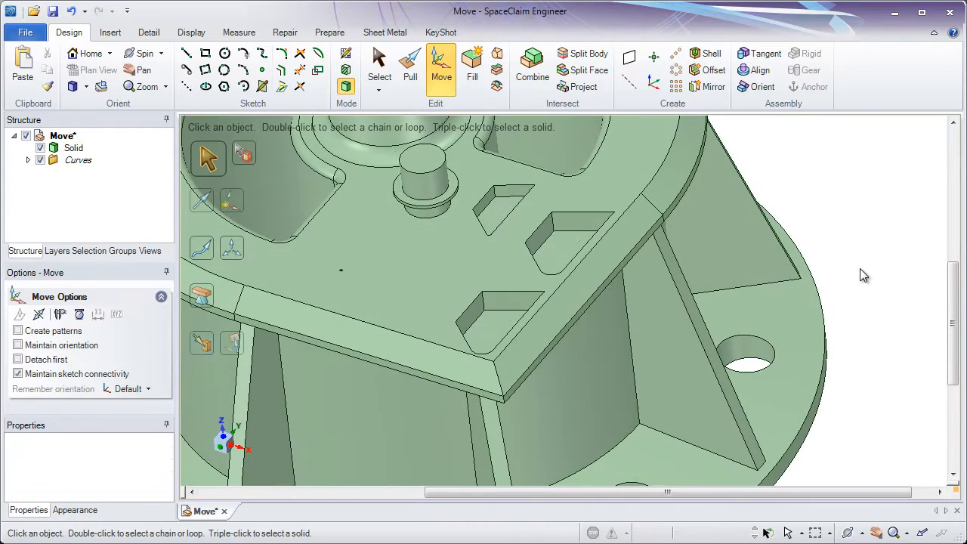
Select the six faces of the pocket copy near the plate's corner, copy them directly onto the sketched point with Up To, and clear the selection
{"action": "left_click", "coordinate": [378, 66]}
{"action": "left_click", "coordinate": [430, 269]}
{"action": "left_click_drag", "start_coordinate": [428, 262], "coordinate": [556, 386]}
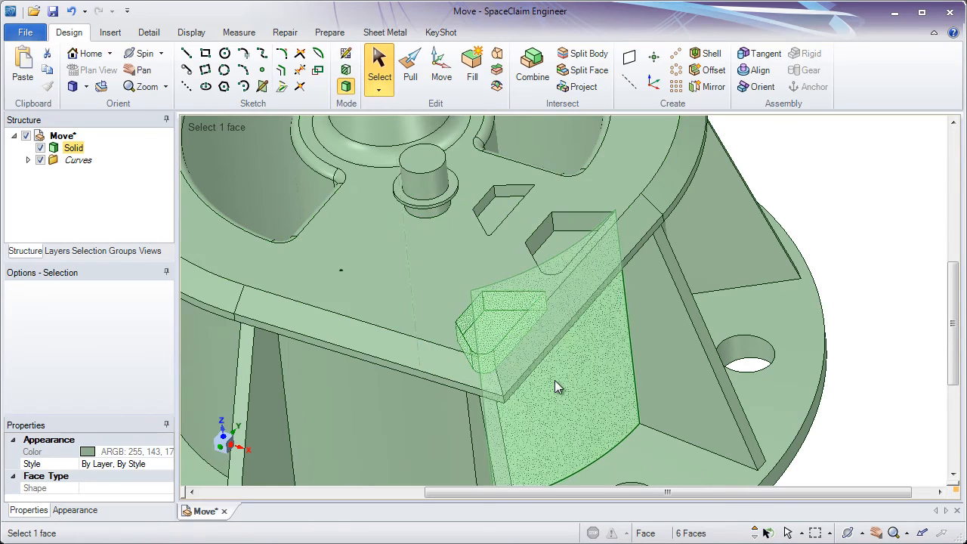
{"action": "left_click", "coordinate": [442, 71]}
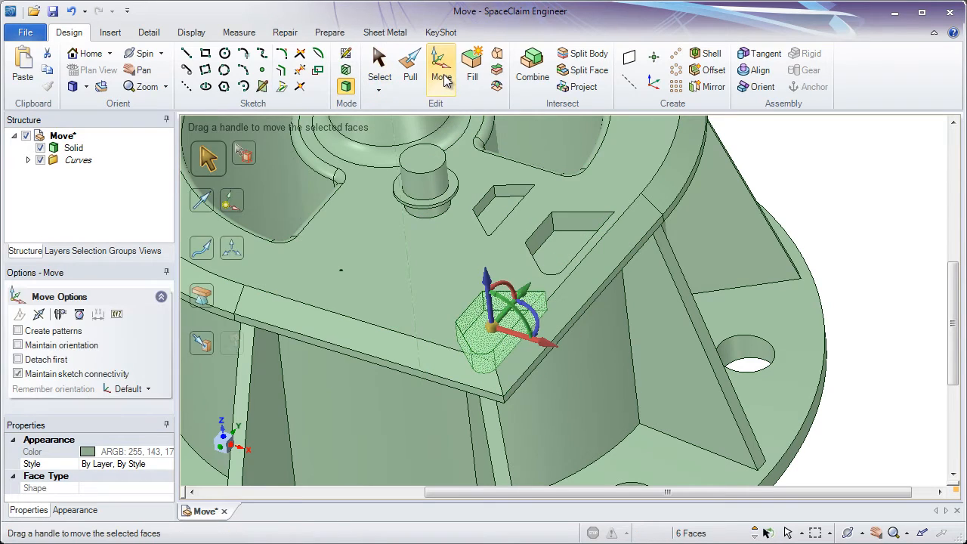
{"action": "middle_click_drag", "start_coordinate": [405, 287], "coordinate": [465, 288], "text": "ctrl"}
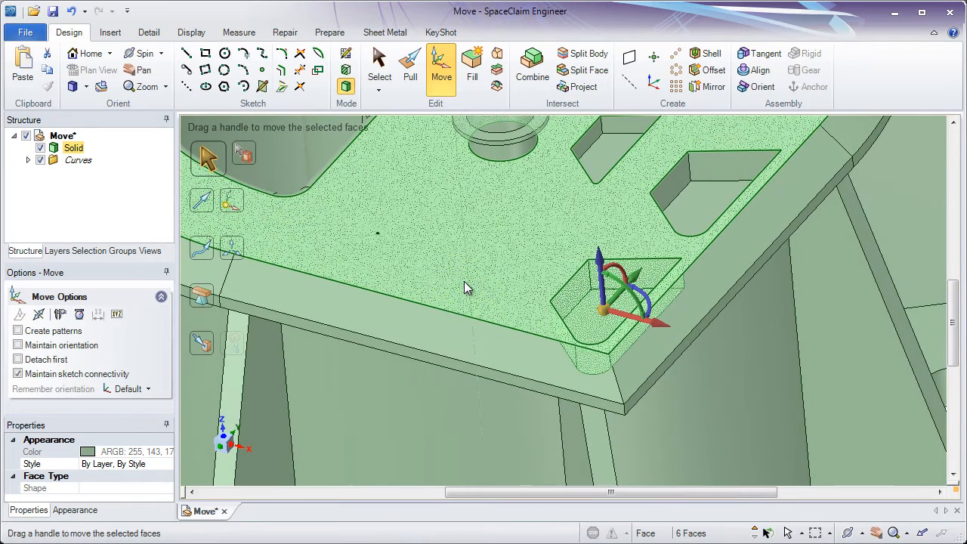
{"action": "left_click", "coordinate": [204, 350]}
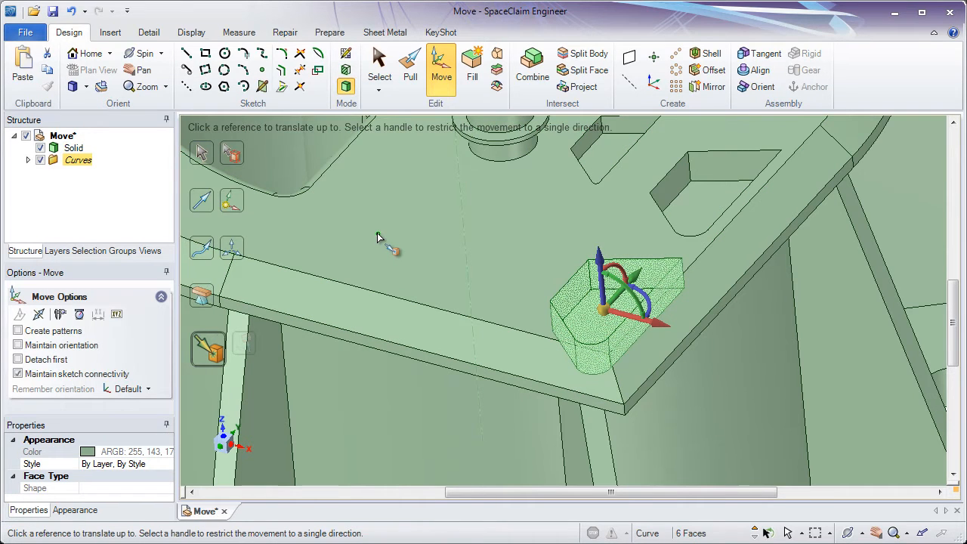
{"action": "left_click", "coordinate": [377, 235]}
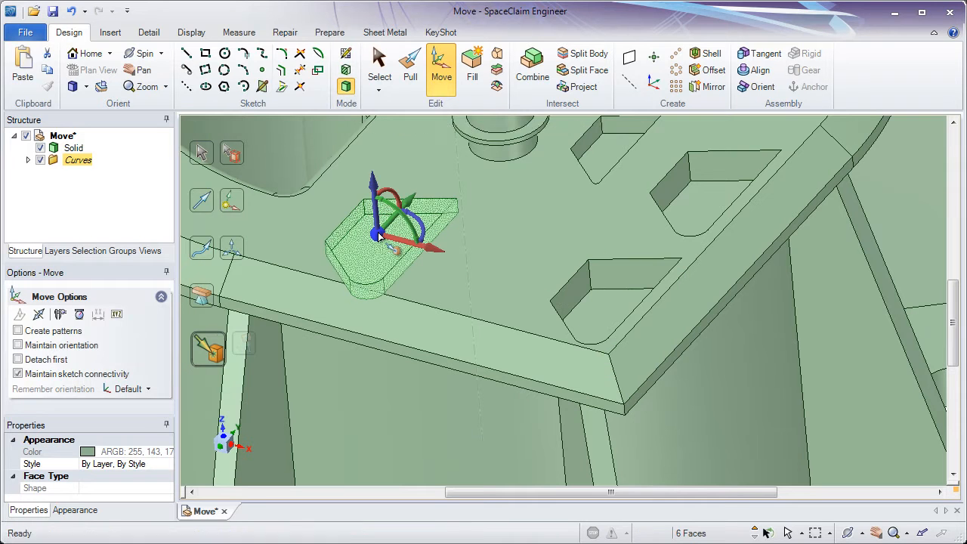
{"action": "middle_click_drag", "start_coordinate": [380, 253], "coordinate": [390, 289], "text": "ctrl"}
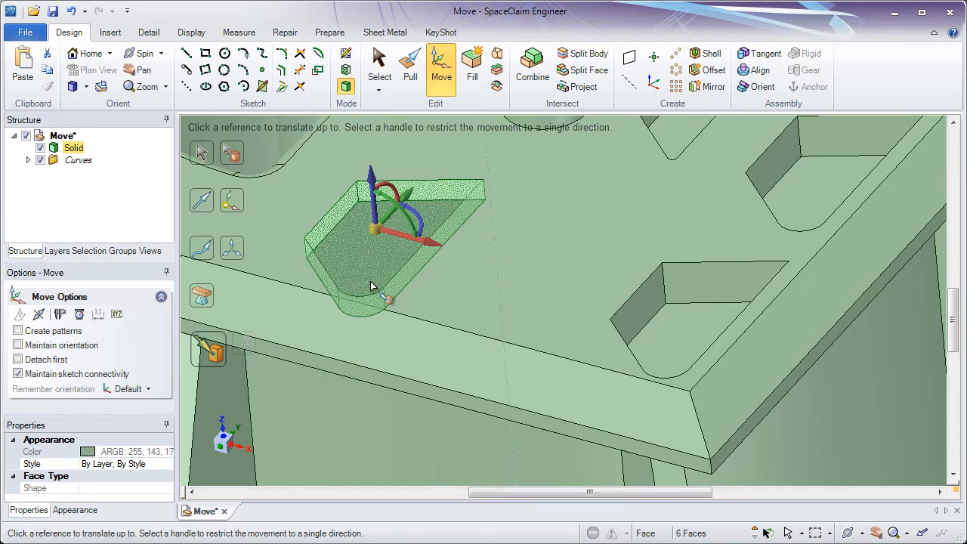
{"action": "key", "text": "s"}
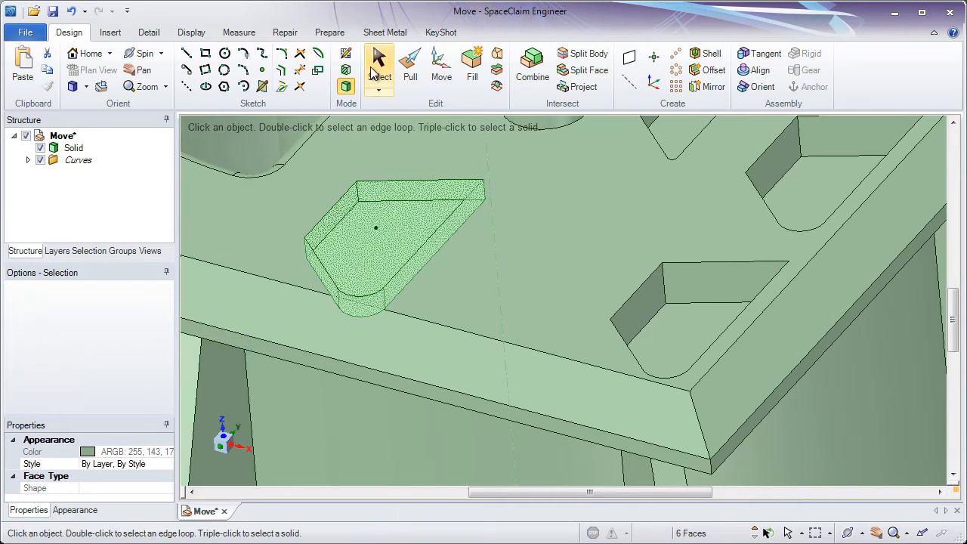
{"action": "middle_click_drag", "start_coordinate": [460, 367], "coordinate": [448, 315]}
{"action": "scroll", "coordinate": [448, 315], "scroll_direction": "down", "scroll_amount": 10}
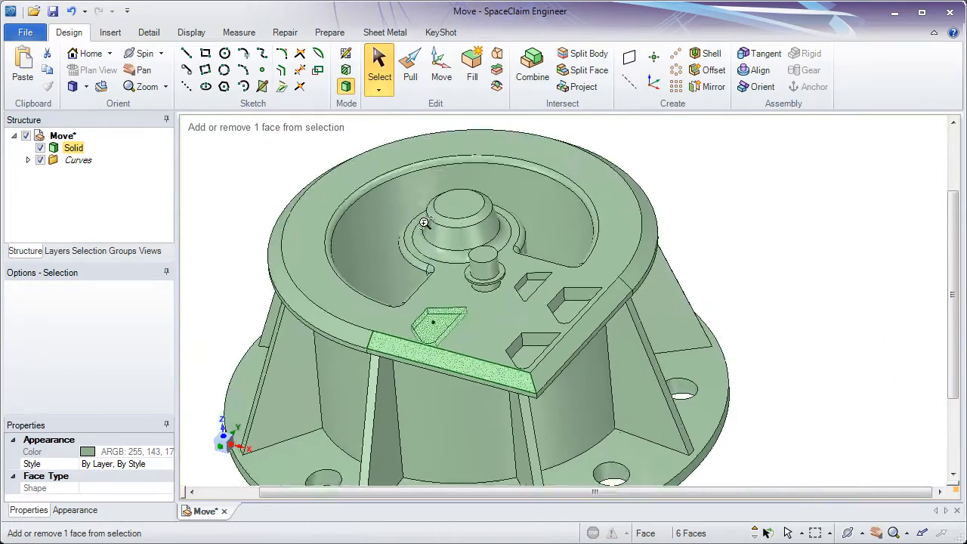
{"action": "left_click", "coordinate": [664, 222]}
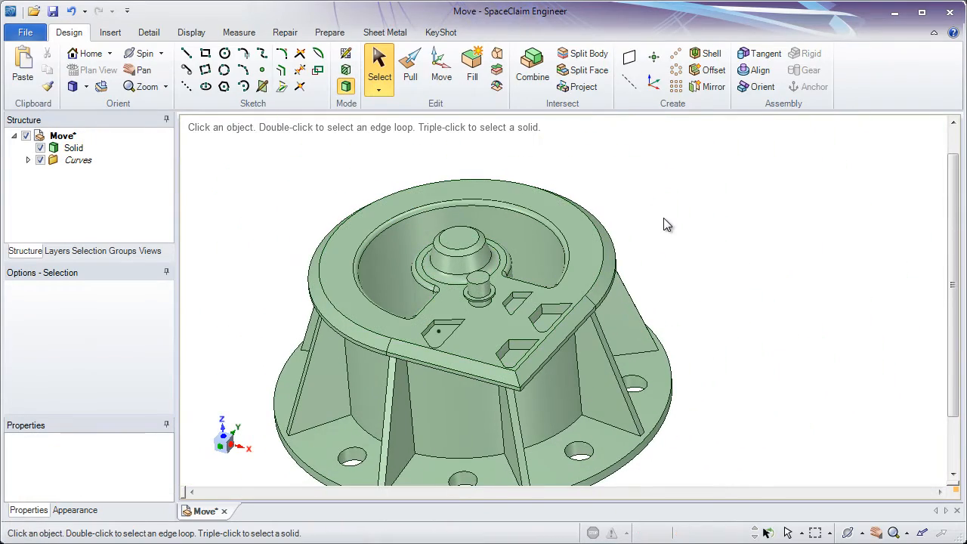